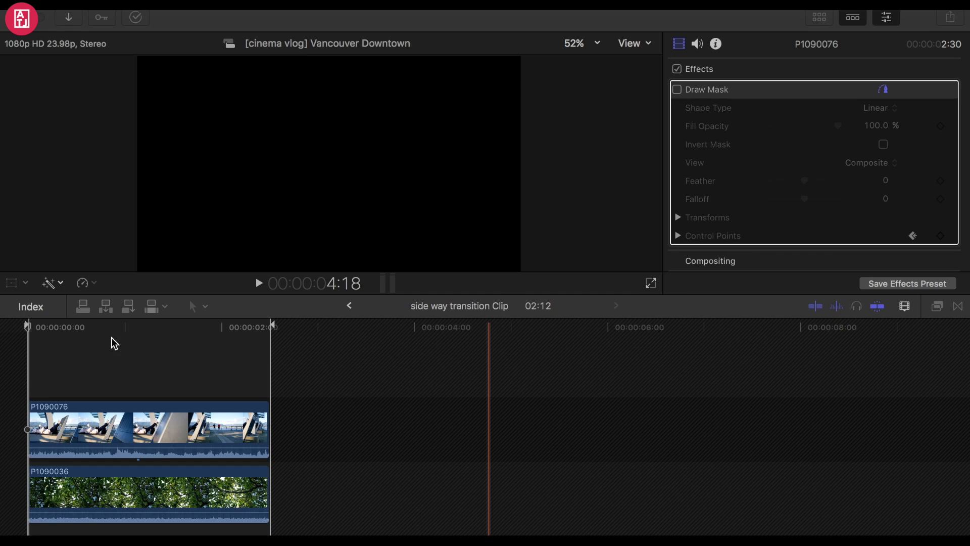
- Scrub and play the stacked clips from the start of the sequence
{"action": "left_click", "coordinate": [27, 362]}
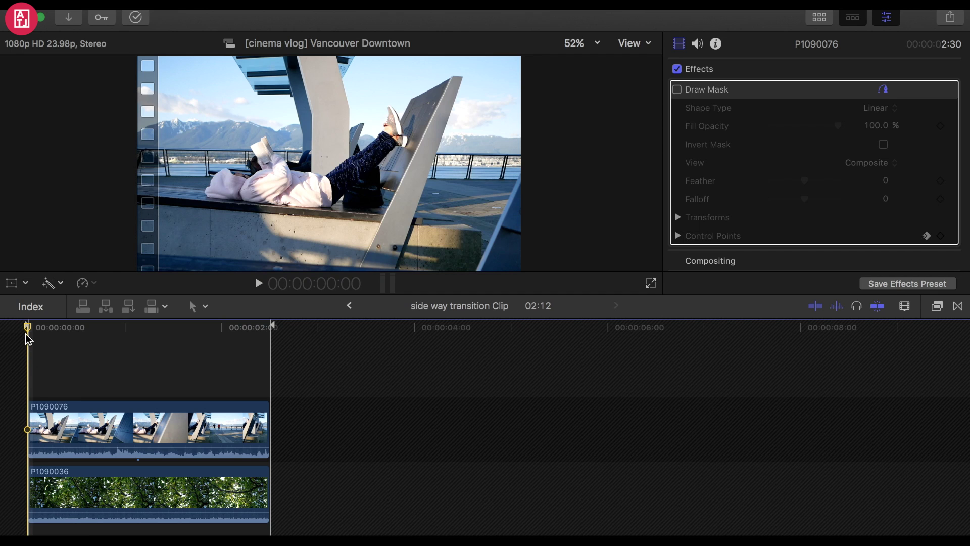
{"action": "left_click_drag", "start_coordinate": [28, 327], "coordinate": [234, 347]}
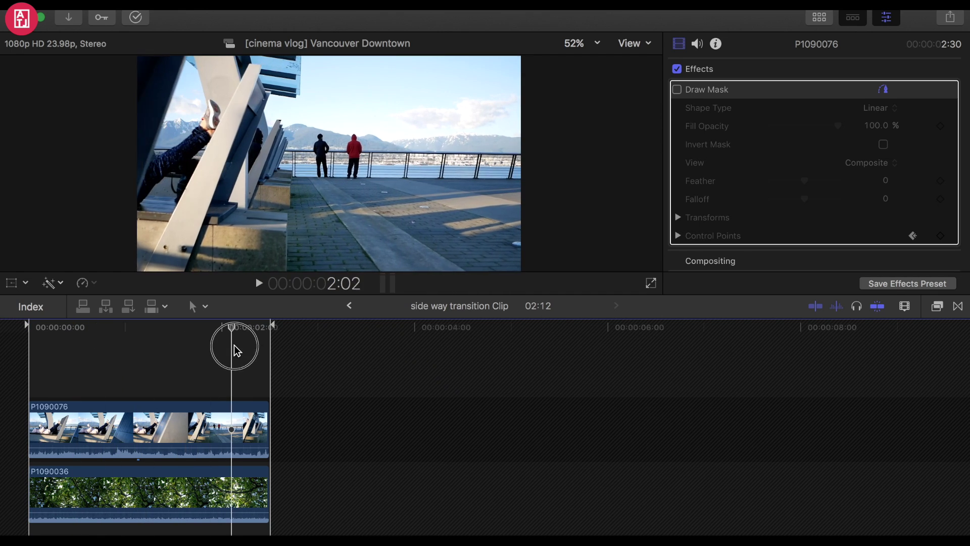
{"action": "key", "text": "Home"}
{"action": "key", "text": "space"}
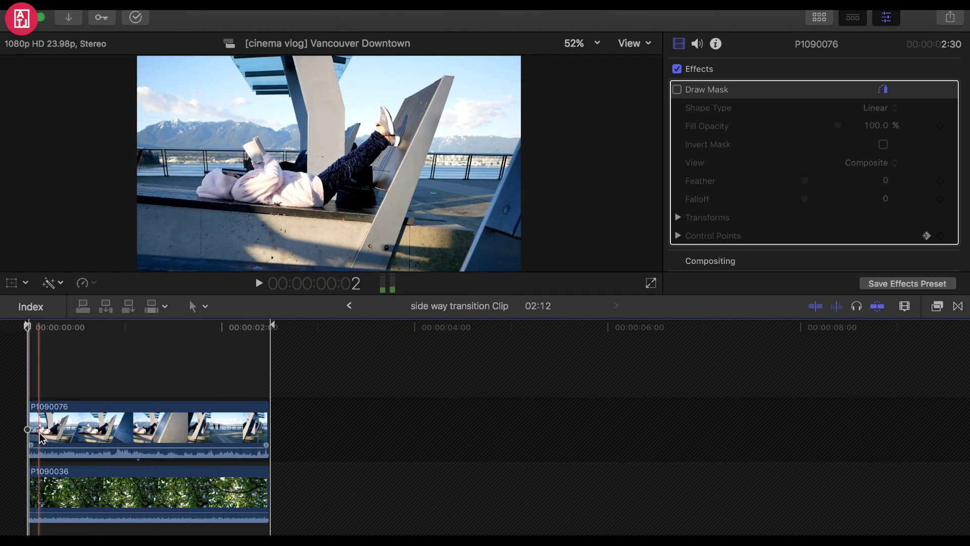
{"action": "key", "text": "c"}
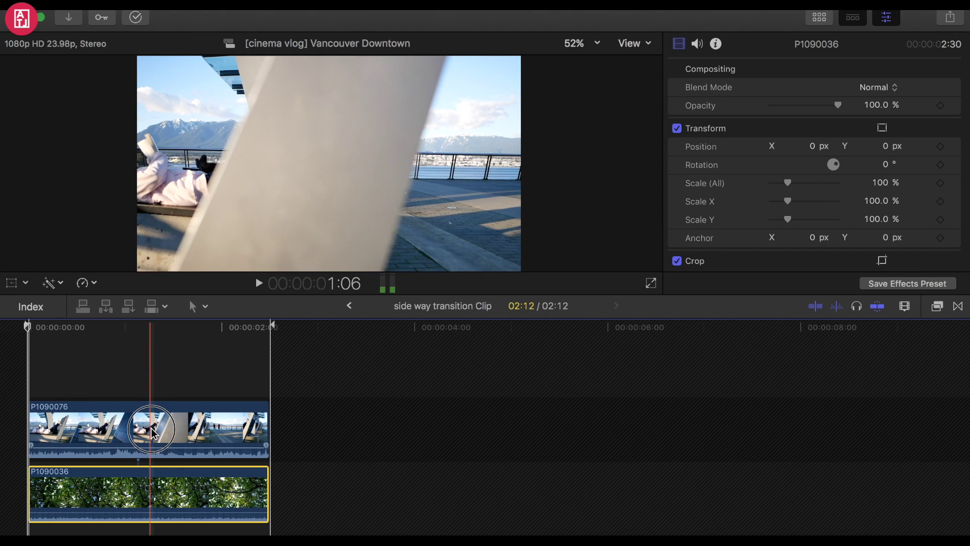
- Apply the Draw Mask effect from Masks to clip P1090076 and close the Effects browser
{"action": "left_click", "coordinate": [173, 448]}
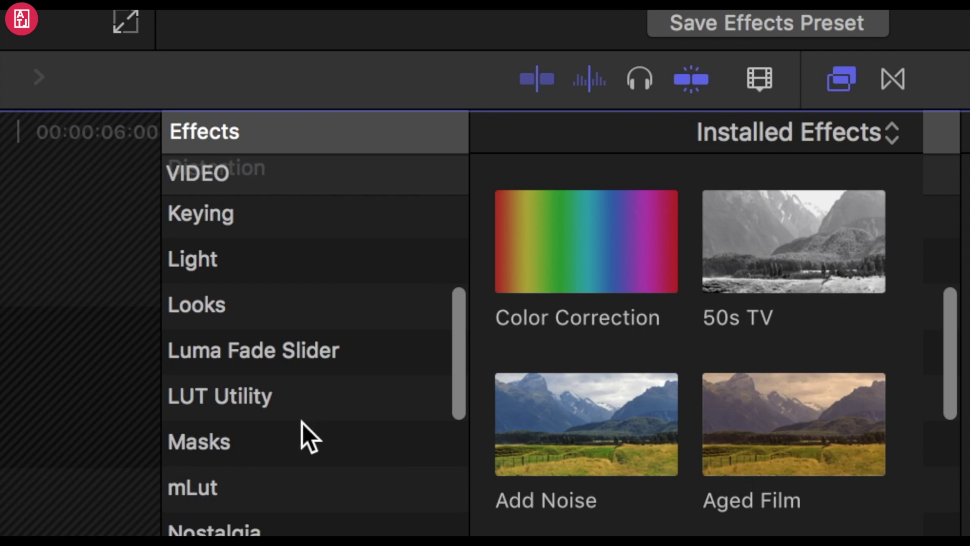
{"action": "left_click", "coordinate": [302, 440]}
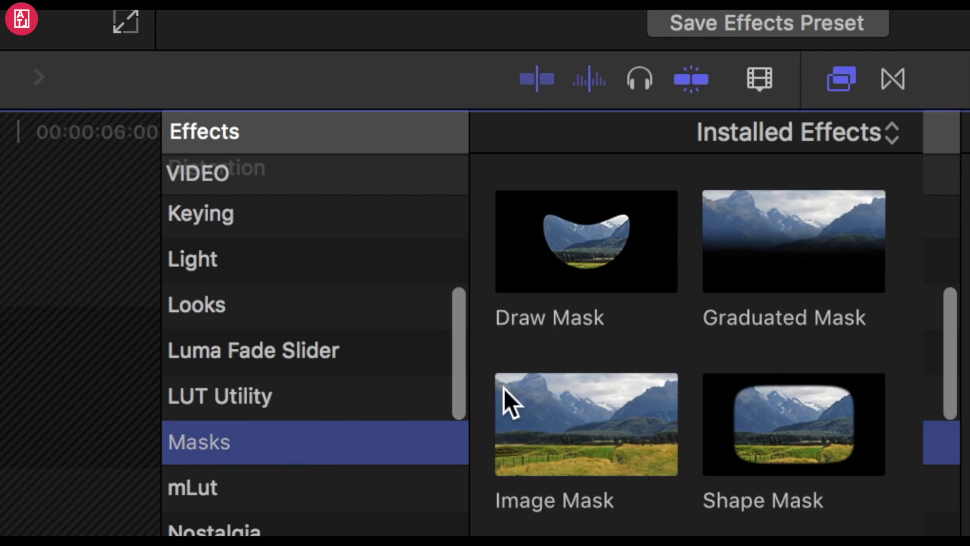
{"action": "left_click", "coordinate": [586, 254]}
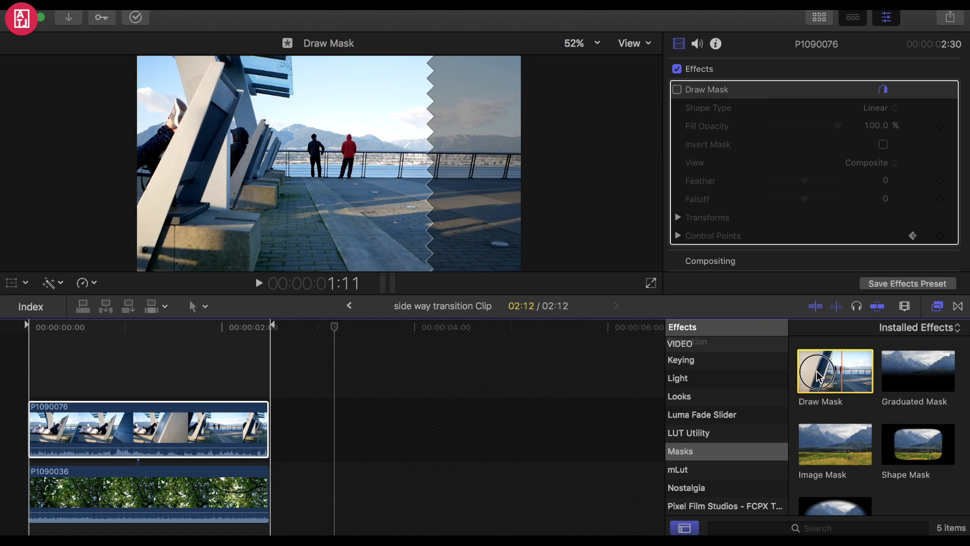
{"action": "mouse_move", "coordinate": [586, 253]}
{"action": "left_mouse_down"}
{"action": "mouse_move", "coordinate": [373, 407]}
{"action": "mouse_move", "coordinate": [185, 422]}
{"action": "left_mouse_up"}
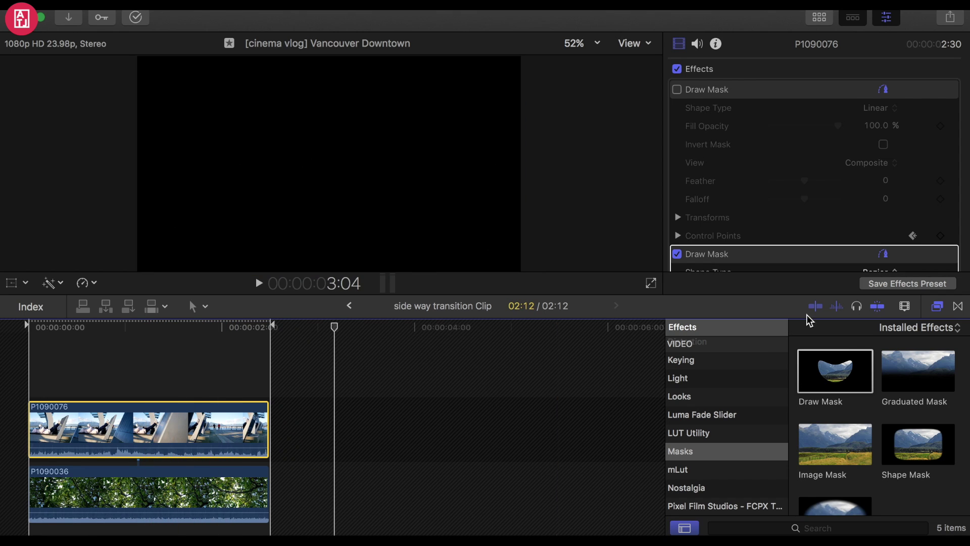
{"action": "left_click", "coordinate": [938, 307]}
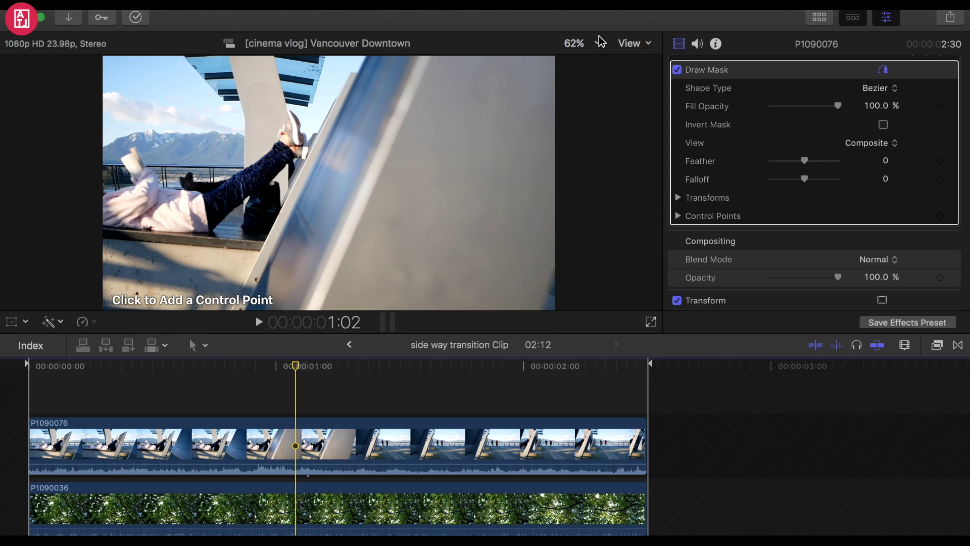
- Shrink the viewer to 50% and place the first mask point beyond the frame's top-left
{"action": "left_click", "coordinate": [598, 43]}
{"action": "left_click", "coordinate": [590, 108]}
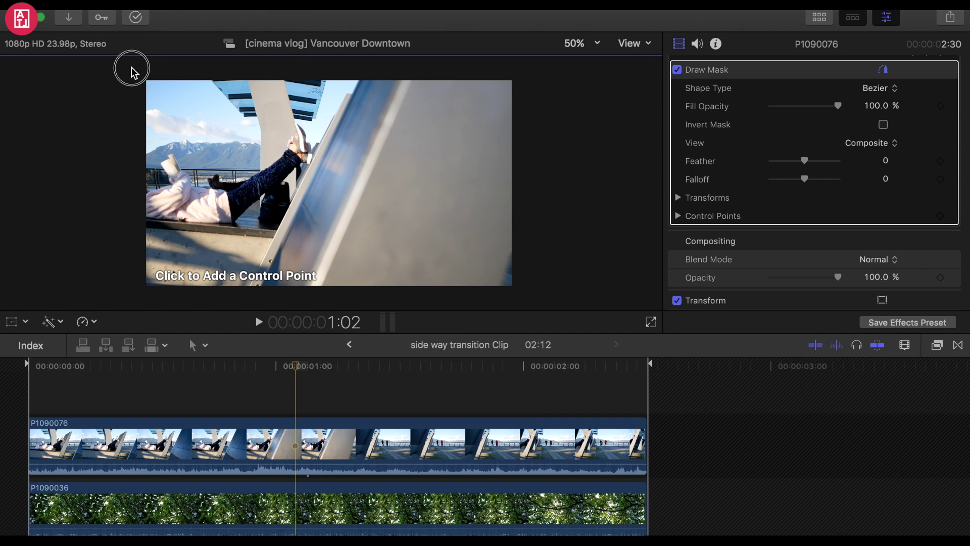
{"action": "left_click", "coordinate": [131, 68]}
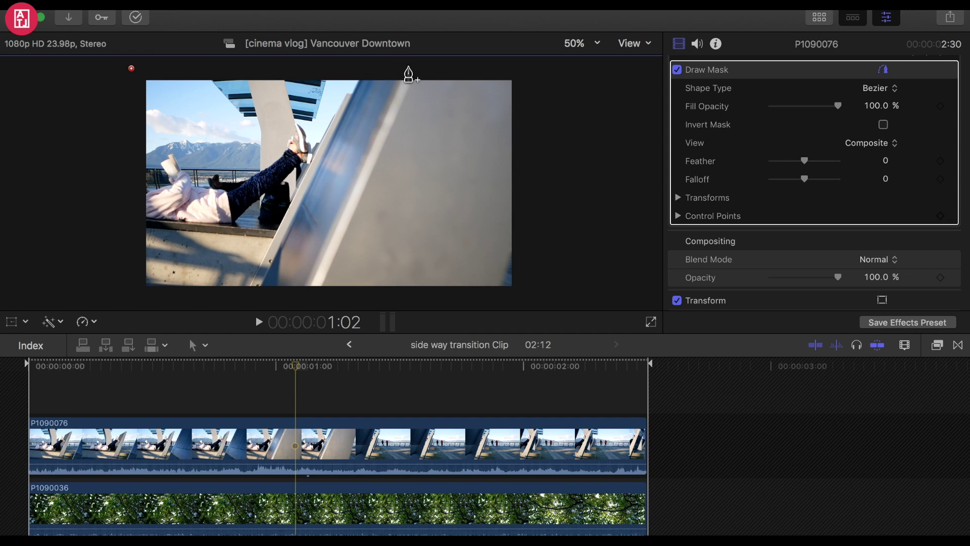
- Add the remaining mask points and close the four-point shape at the first point
{"action": "left_click", "coordinate": [409, 67]}
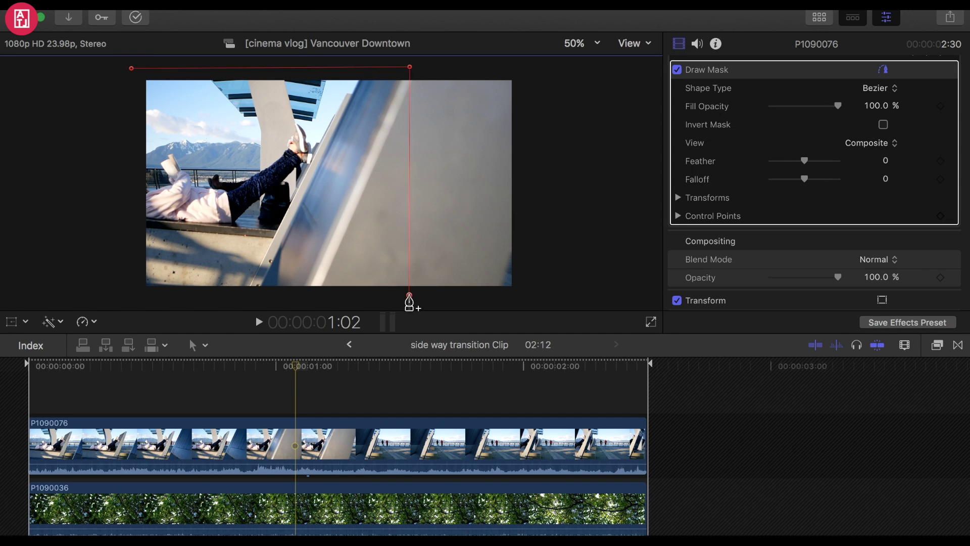
{"action": "left_click", "coordinate": [129, 298]}
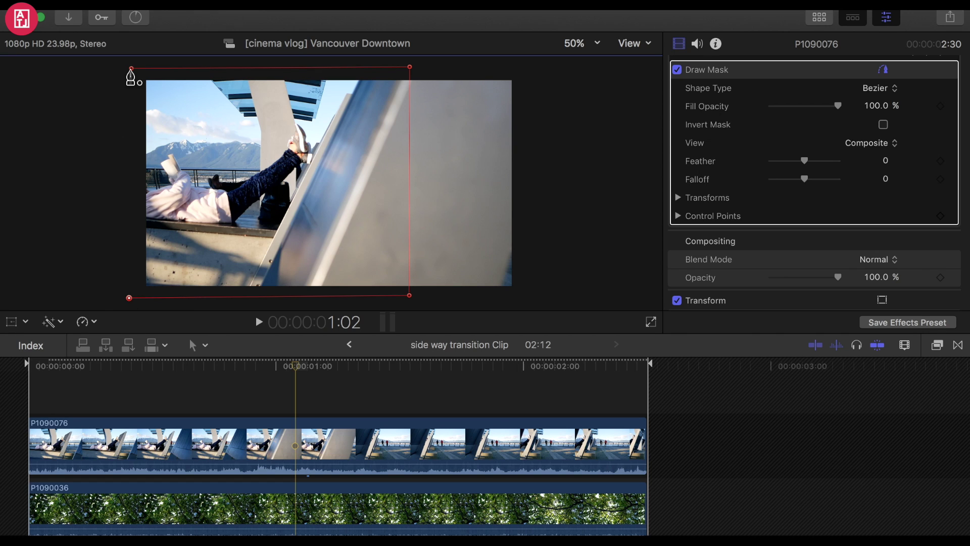
{"action": "left_click", "coordinate": [131, 69]}
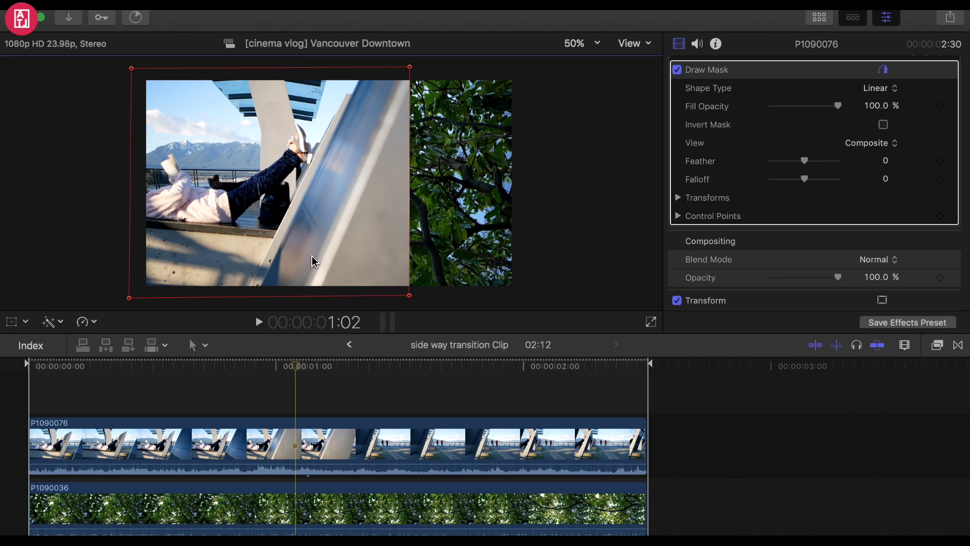
- At 1:05, shift the mask right and pull both right corners past the frame edge
{"action": "left_click", "coordinate": [336, 383]}
{"action": "left_click_drag", "start_coordinate": [365, 186], "coordinate": [372, 185]}
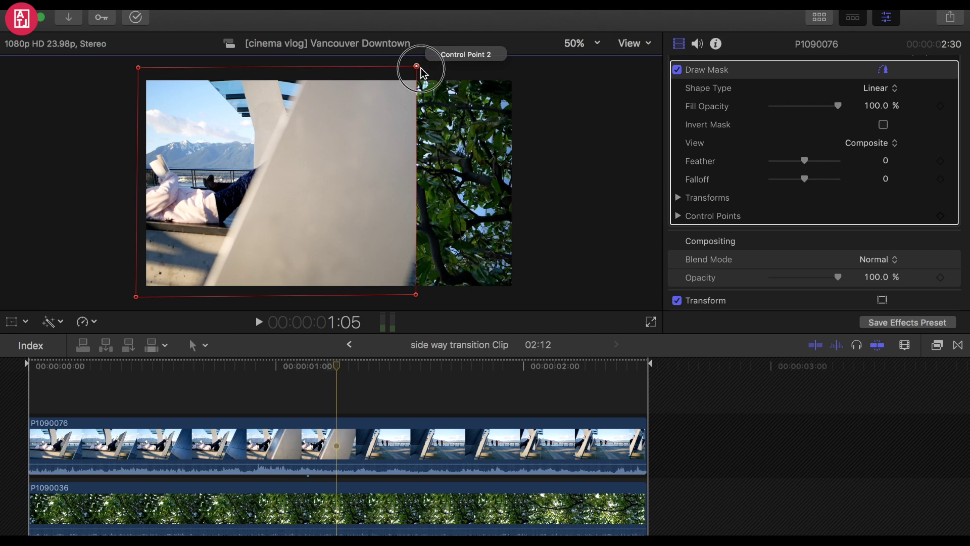
{"action": "left_click_drag", "start_coordinate": [416, 67], "coordinate": [527, 70]}
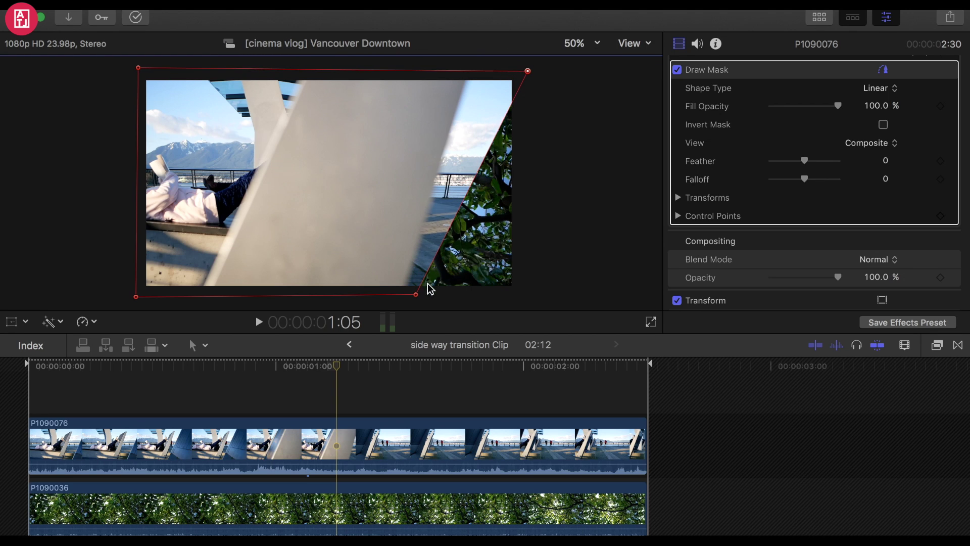
{"action": "left_click_drag", "start_coordinate": [416, 294], "coordinate": [527, 295]}
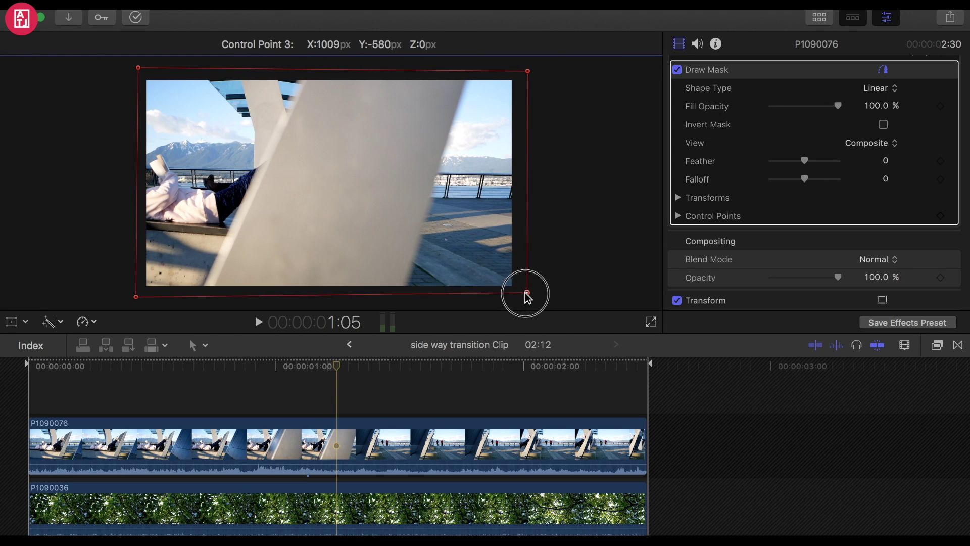
{"action": "left_click", "coordinate": [329, 372]}
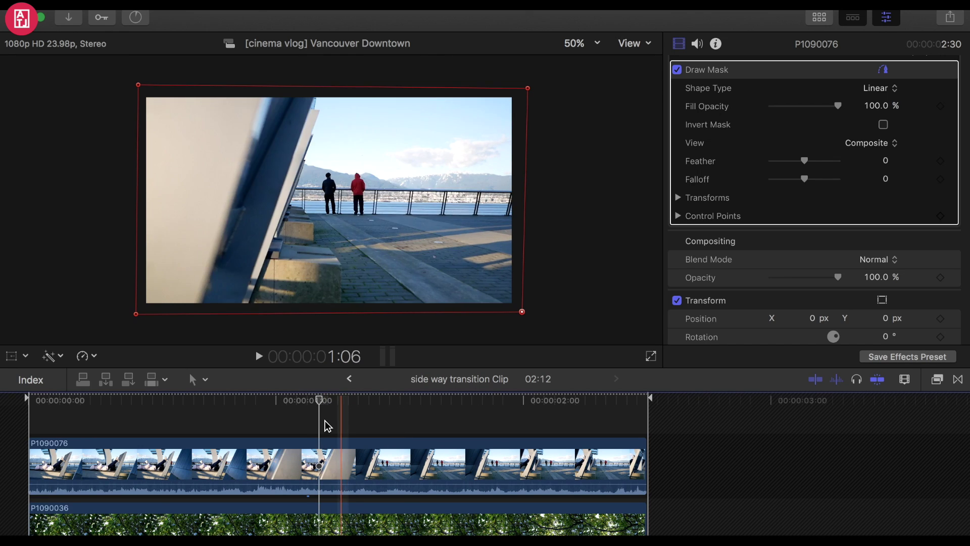
{"action": "key", "text": "Left"}
{"action": "key", "text": "Left"}
{"action": "key", "text": "Left"}
{"action": "key", "text": "Left"}
{"action": "key", "text": "Left"}
{"action": "key", "text": "Right"}
{"action": "key", "text": "Right"}
{"action": "key", "text": "Right"}
{"action": "key", "text": "Left"}
{"action": "key", "text": "Left"}
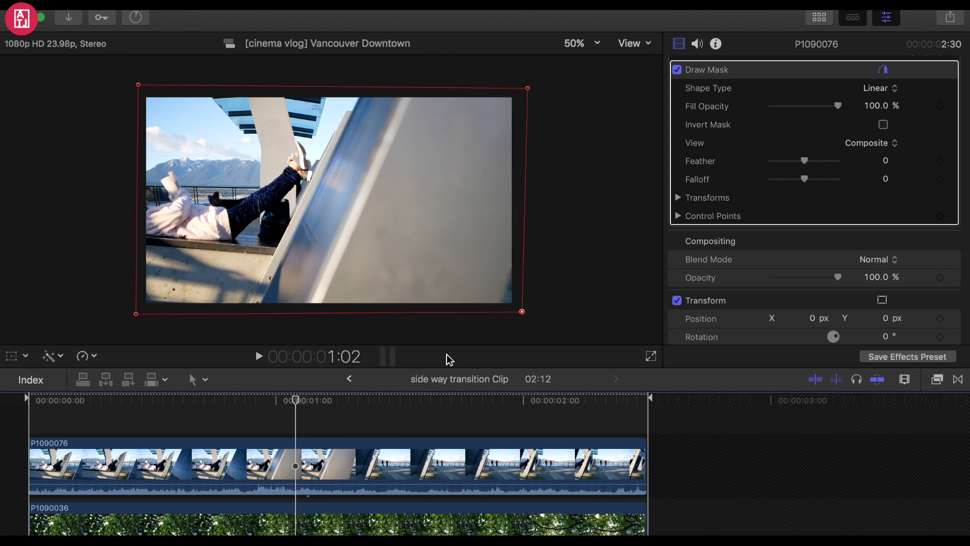
{"action": "left_click", "coordinate": [390, 401]}
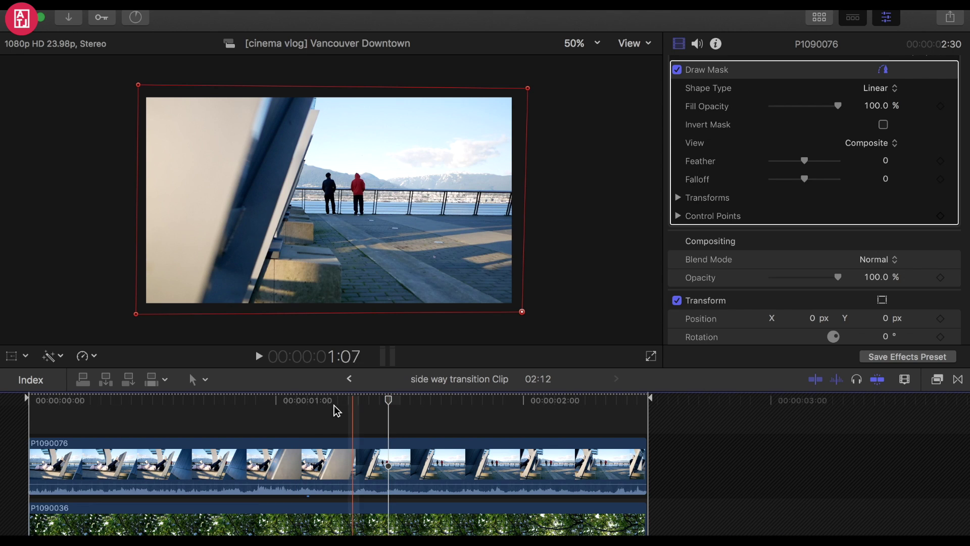
{"action": "left_click", "coordinate": [310, 412]}
{"action": "key", "text": "Left"}
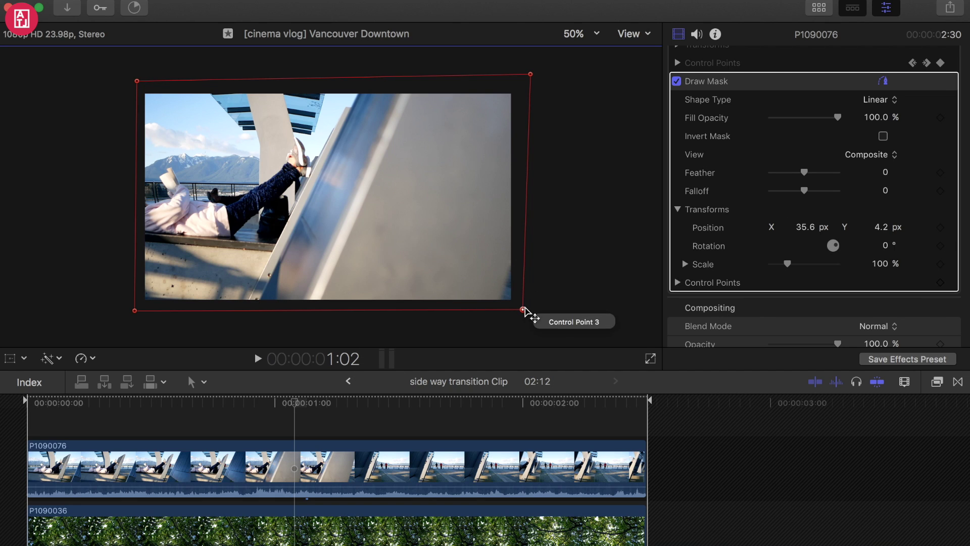
- Readjust the mask's right corners so they sit beyond the frame edge
{"action": "left_click_drag", "start_coordinate": [523, 309], "coordinate": [499, 307]}
{"action": "left_click_drag", "start_coordinate": [529, 74], "coordinate": [555, 85]}
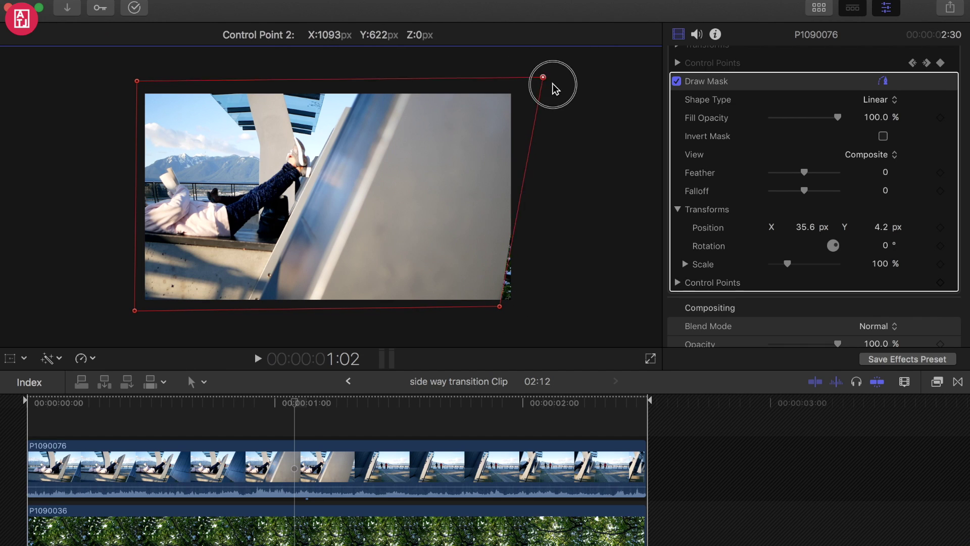
{"action": "left_click_drag", "start_coordinate": [500, 308], "coordinate": [522, 306]}
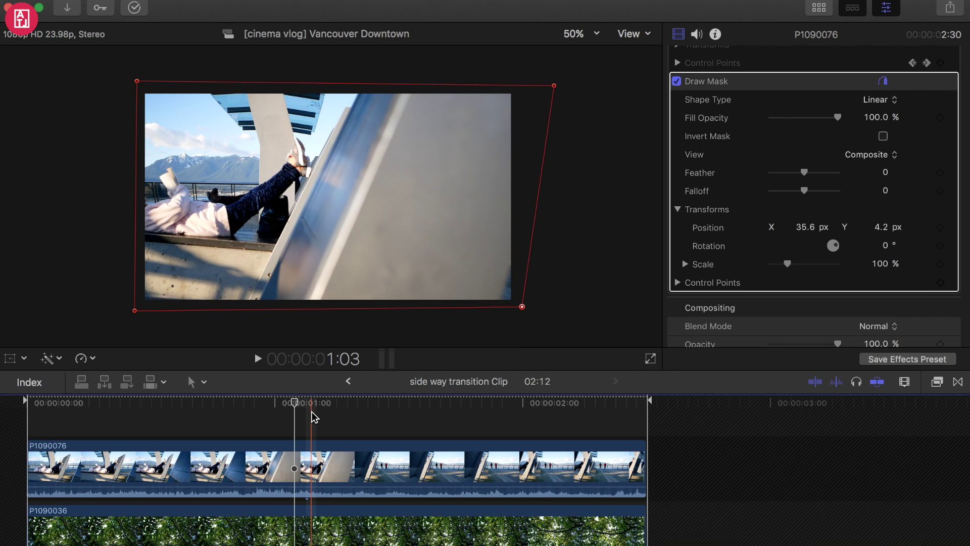
- Cue the top clip at 1:03 by stepping frame by frame from about 1:00
{"action": "left_click", "coordinate": [282, 426]}
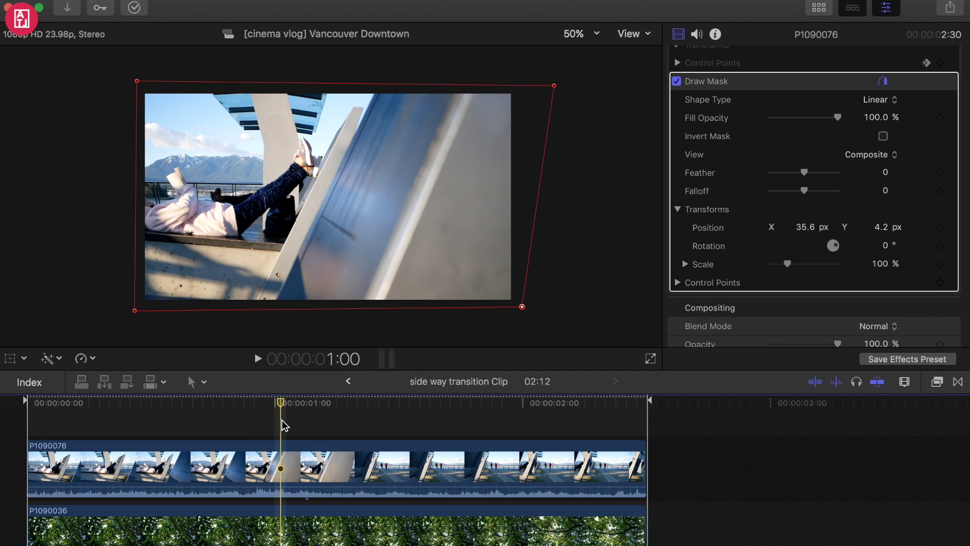
{"action": "key", "text": "Right"}
{"action": "key", "text": "Right"}
{"action": "key", "text": "Left"}
{"action": "key", "text": "Right"}
{"action": "key", "text": "Right"}
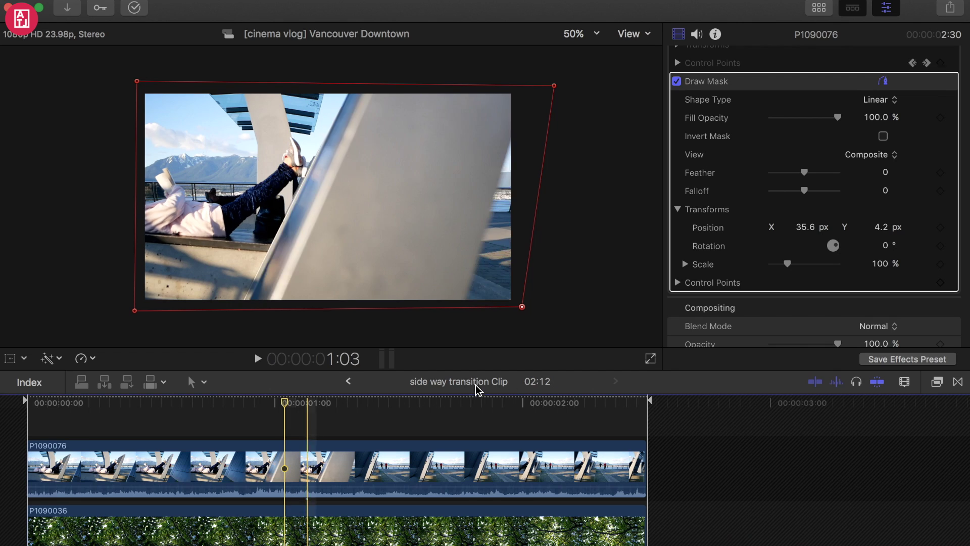
{"action": "key", "text": "Left"}
{"action": "key", "text": "Left"}
{"action": "scroll", "coordinate": [762, 200], "scroll_direction": "up", "scroll_amount": 2}
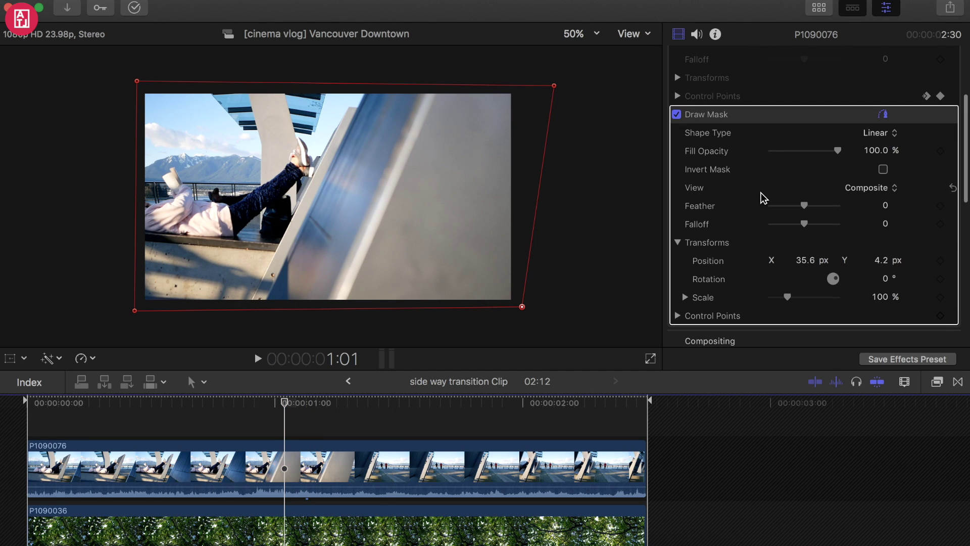
- Set starting Draw Mask keyframes for Position and Control Points at the wipe's first frame
{"action": "left_click", "coordinate": [936, 115]}
{"action": "left_click", "coordinate": [936, 114]}
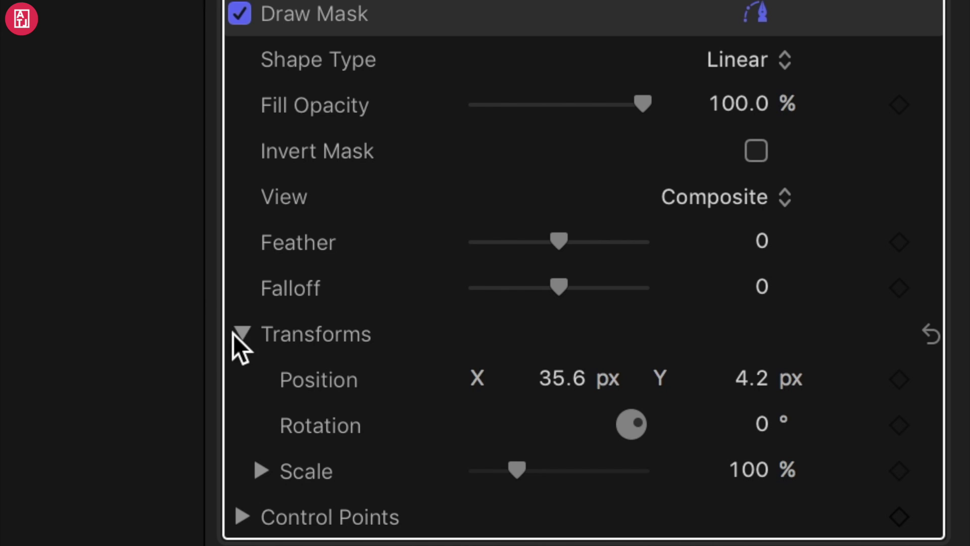
{"action": "left_click", "coordinate": [679, 242]}
{"action": "left_click", "coordinate": [679, 243]}
{"action": "left_click", "coordinate": [351, 396]}
{"action": "scroll", "coordinate": [349, 395], "scroll_direction": "down", "scroll_amount": 2}
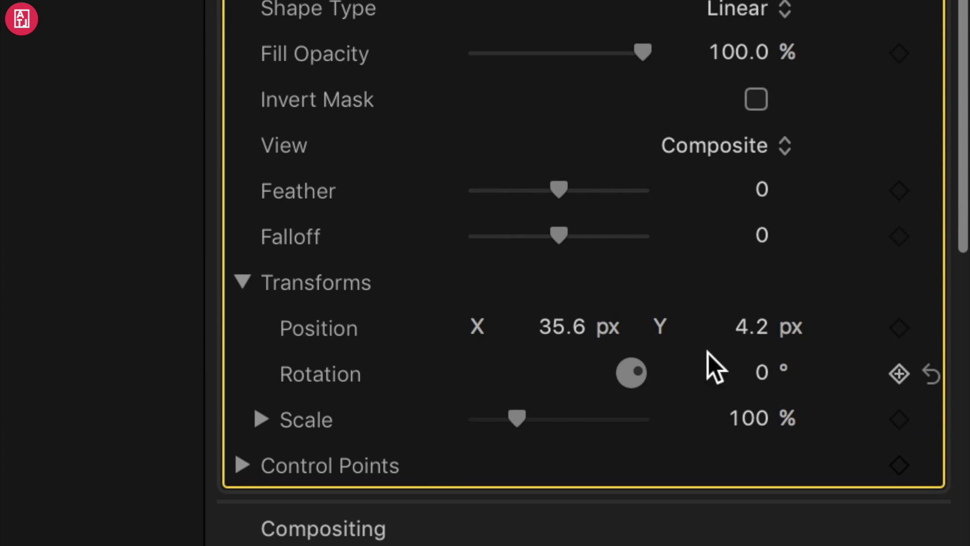
{"action": "mouse_move", "coordinate": [898, 378]}
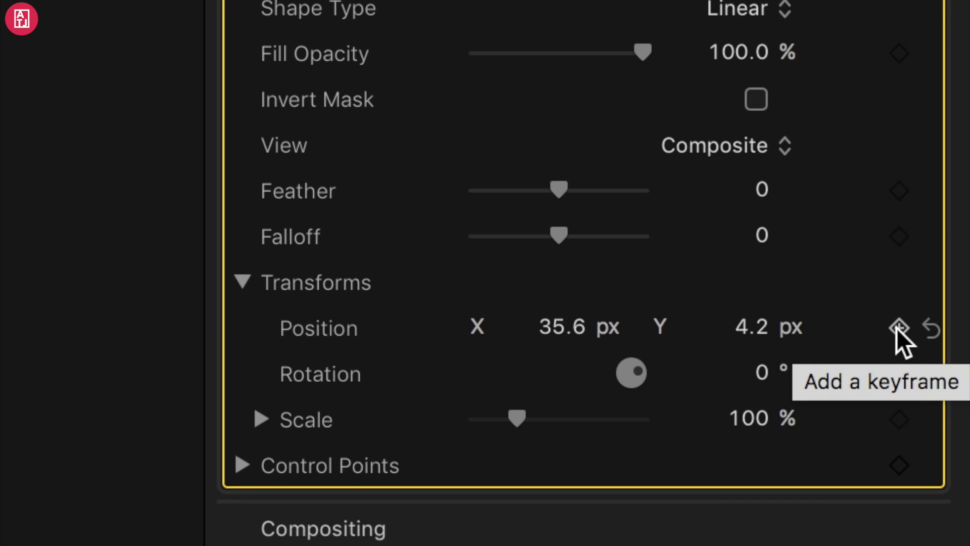
{"action": "left_click", "coordinate": [896, 328]}
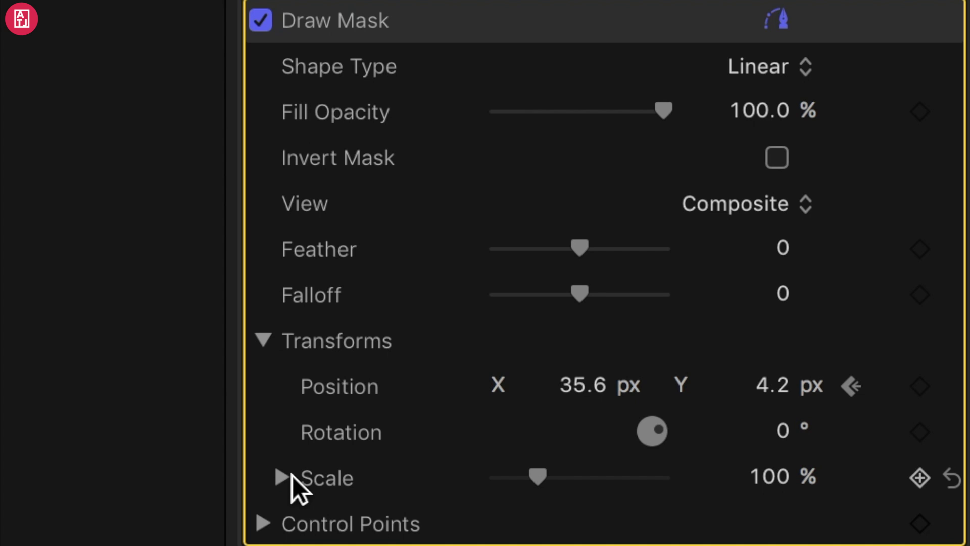
{"action": "left_click", "coordinate": [281, 477]}
{"action": "scroll", "coordinate": [286, 475], "scroll_direction": "down", "scroll_amount": 3}
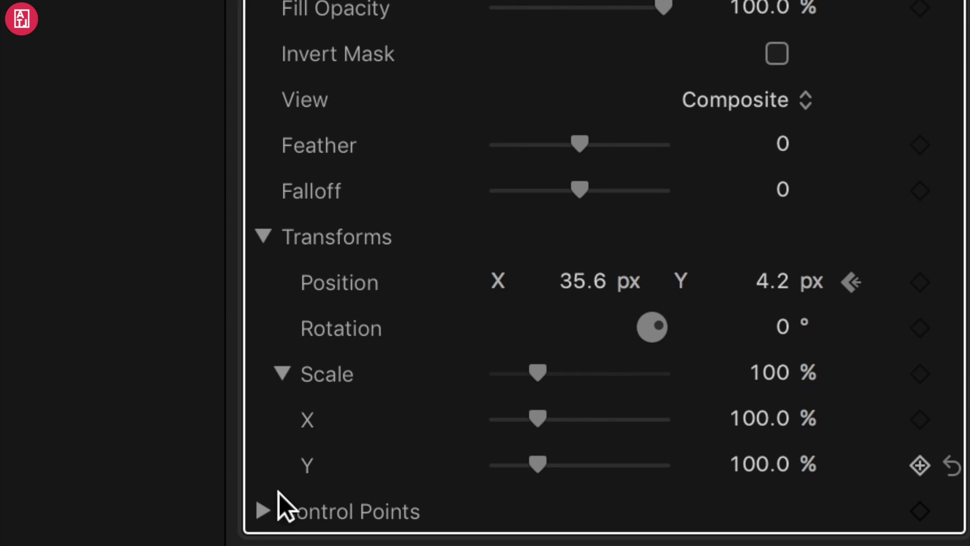
{"action": "left_click", "coordinate": [262, 507]}
{"action": "scroll", "coordinate": [265, 507], "scroll_direction": "down", "scroll_amount": 1}
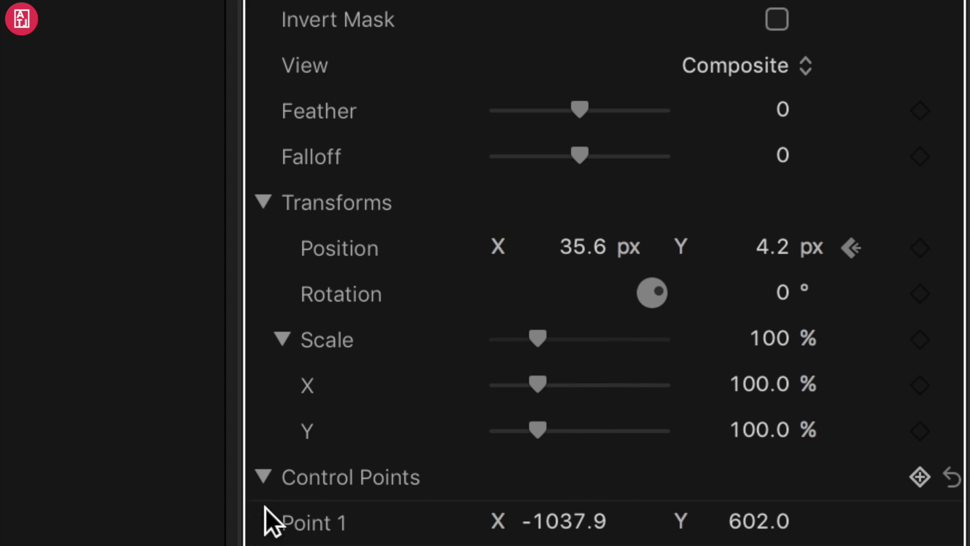
{"action": "left_click", "coordinate": [923, 476]}
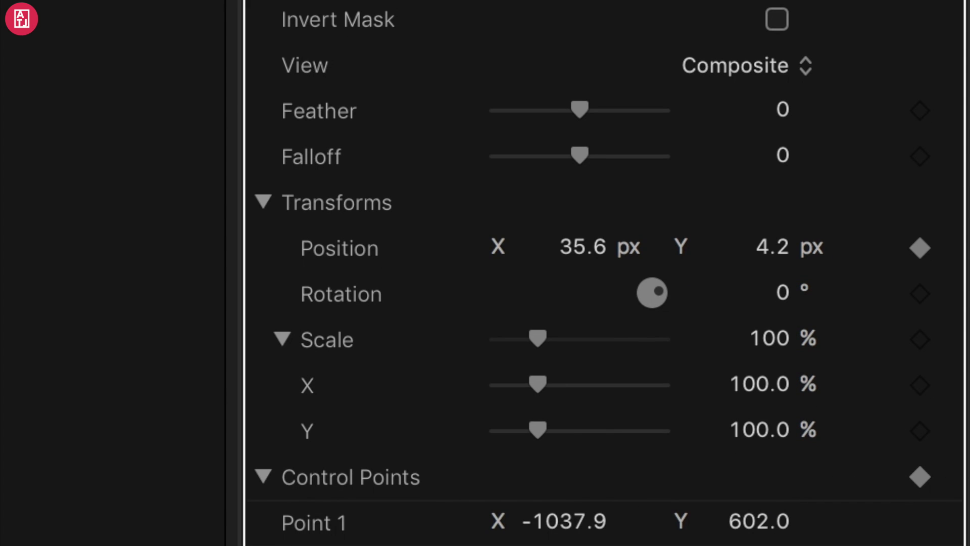
- On the next frame, pull the mask's lower-right corner left and review the frames
{"action": "key", "text": "Right"}
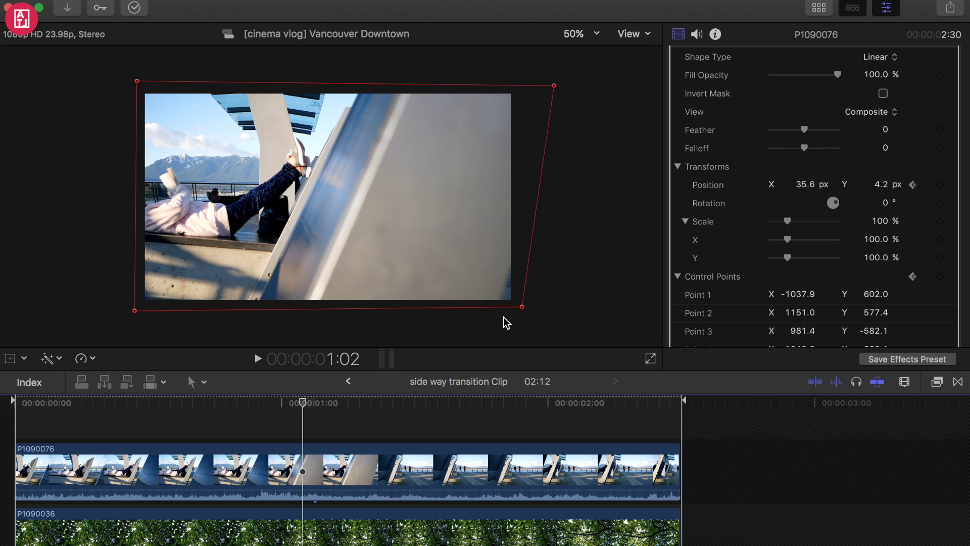
{"action": "left_click_drag", "start_coordinate": [523, 307], "coordinate": [498, 306]}
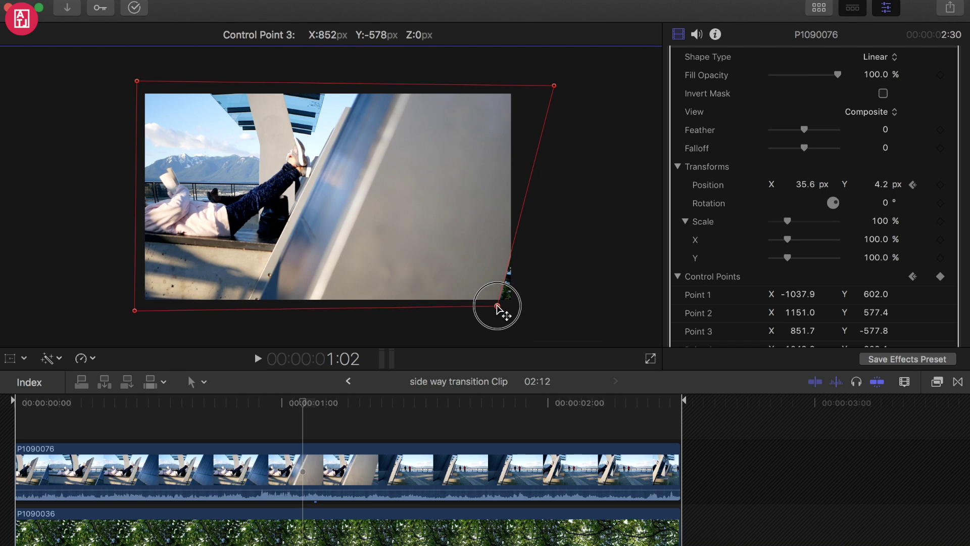
{"action": "left_click", "coordinate": [330, 403]}
{"action": "key", "text": "Right"}
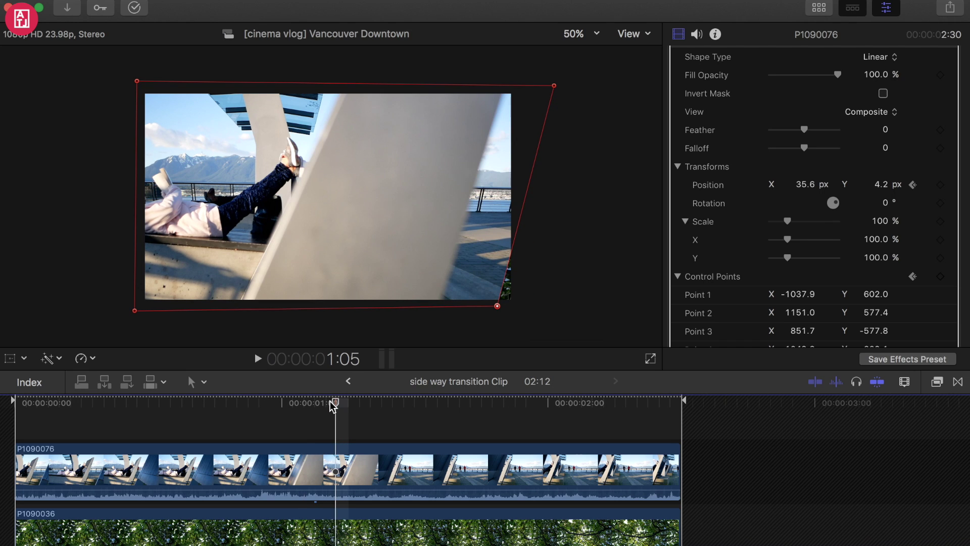
{"action": "key", "text": "Left"}
{"action": "key", "text": "Left"}
{"action": "key", "text": "Left"}
{"action": "key", "text": "Left"}
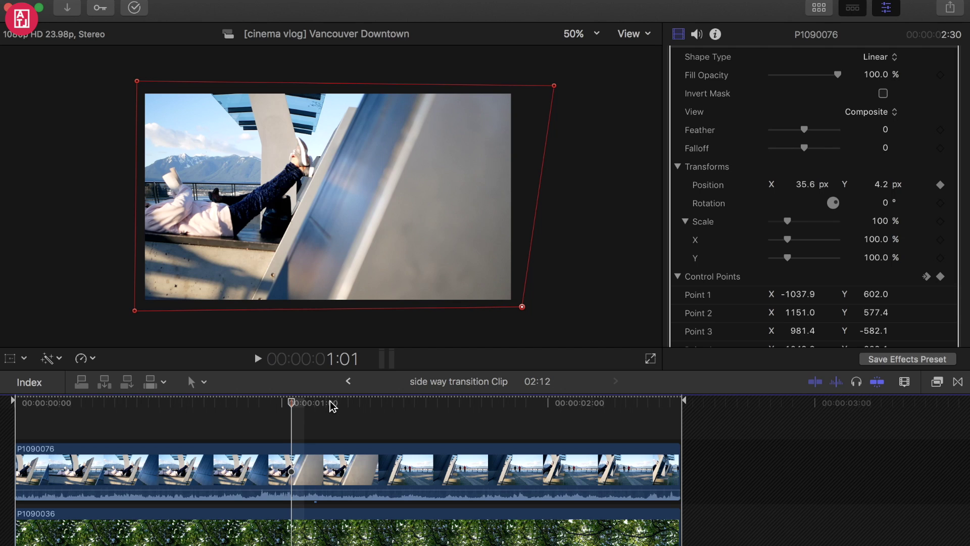
{"action": "key", "text": "Right"}
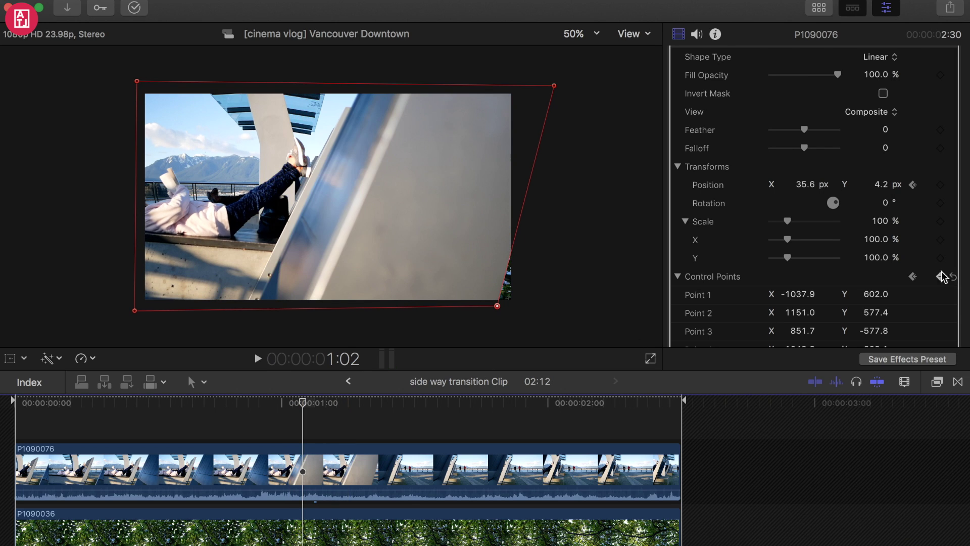
- Two frames after the first keyframe, move the right mask corners left along the pillar edge
{"action": "left_click", "coordinate": [294, 433]}
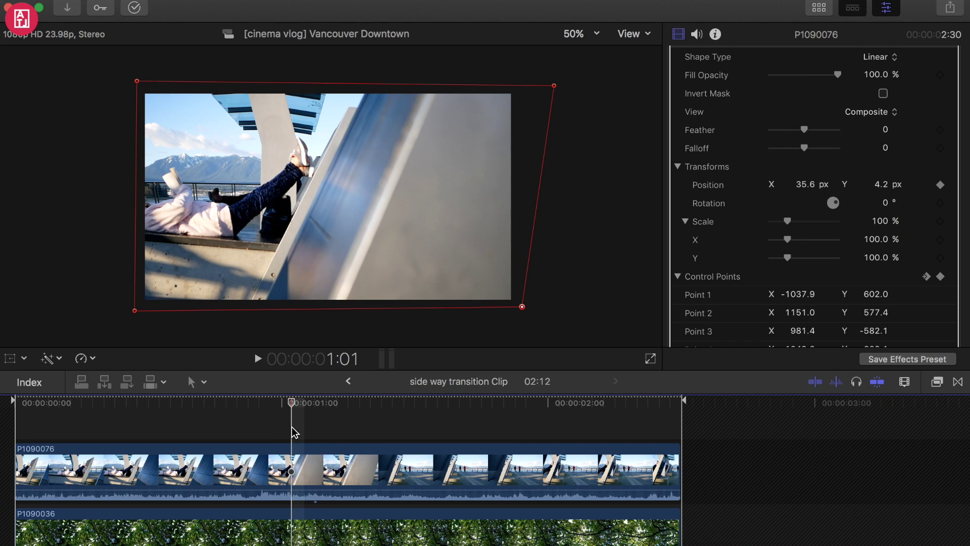
{"action": "key", "text": "Right"}
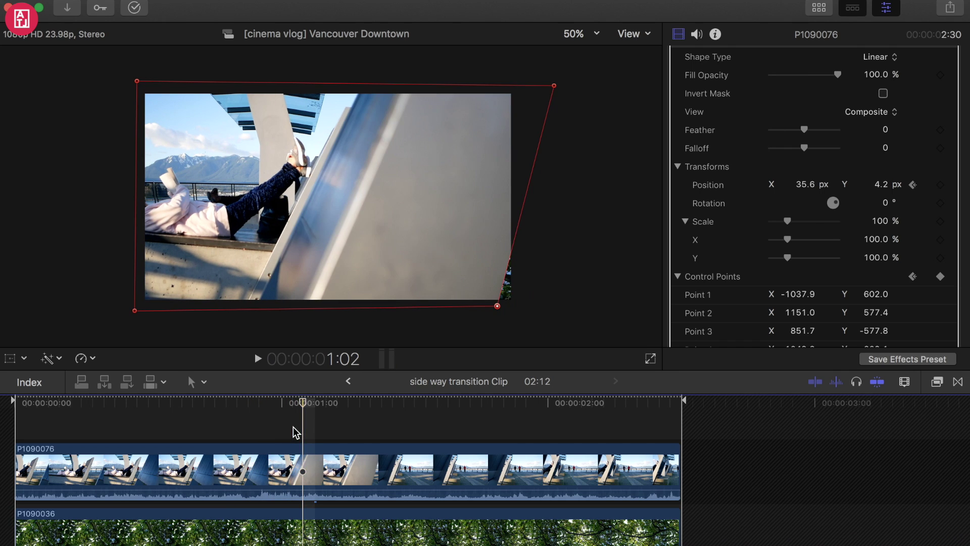
{"action": "key", "text": "Right"}
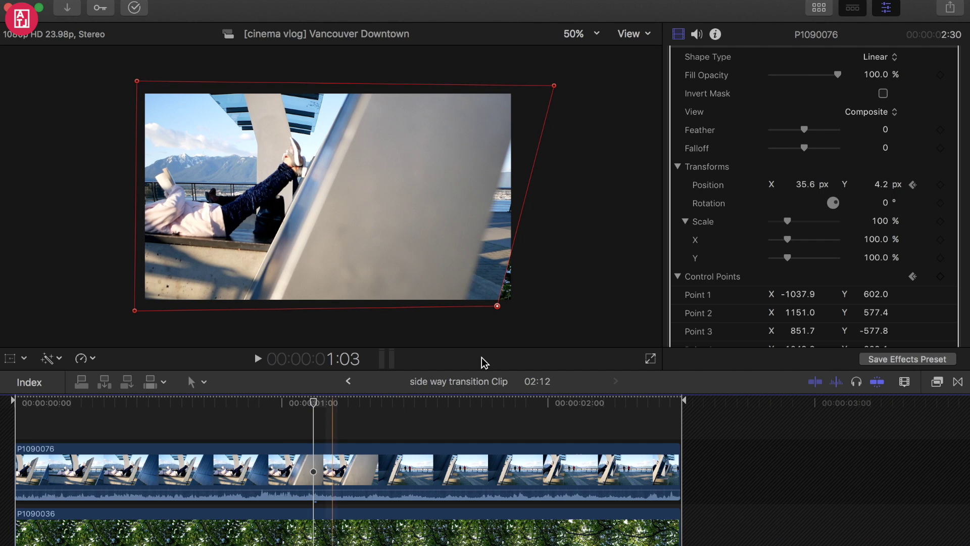
{"action": "left_click_drag", "start_coordinate": [496, 306], "coordinate": [464, 305]}
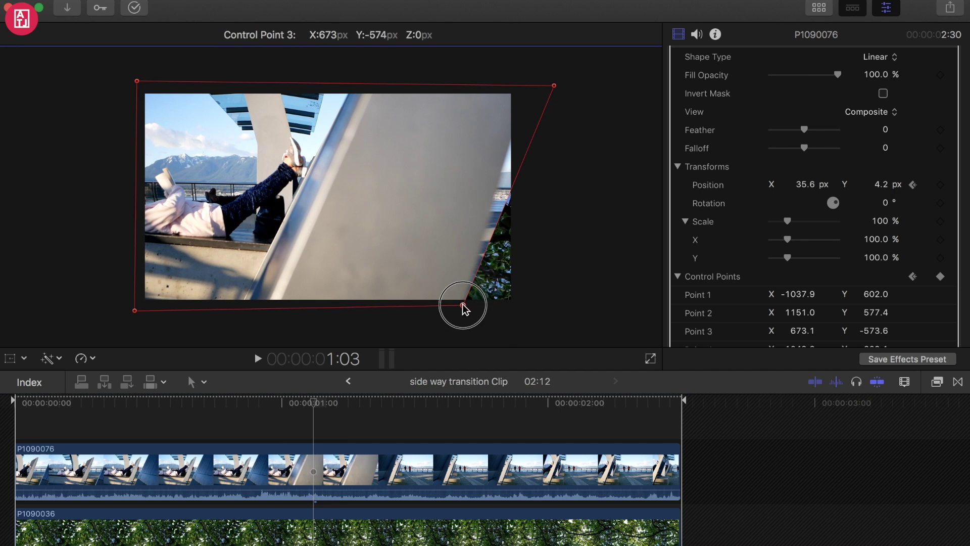
{"action": "left_click_drag", "start_coordinate": [554, 88], "coordinate": [528, 80]}
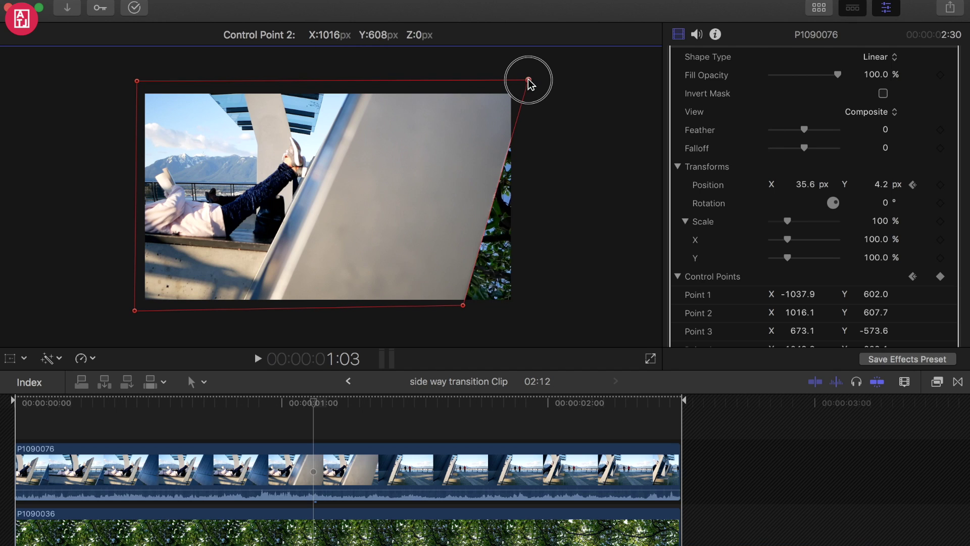
{"action": "left_click_drag", "start_coordinate": [464, 304], "coordinate": [461, 302]}
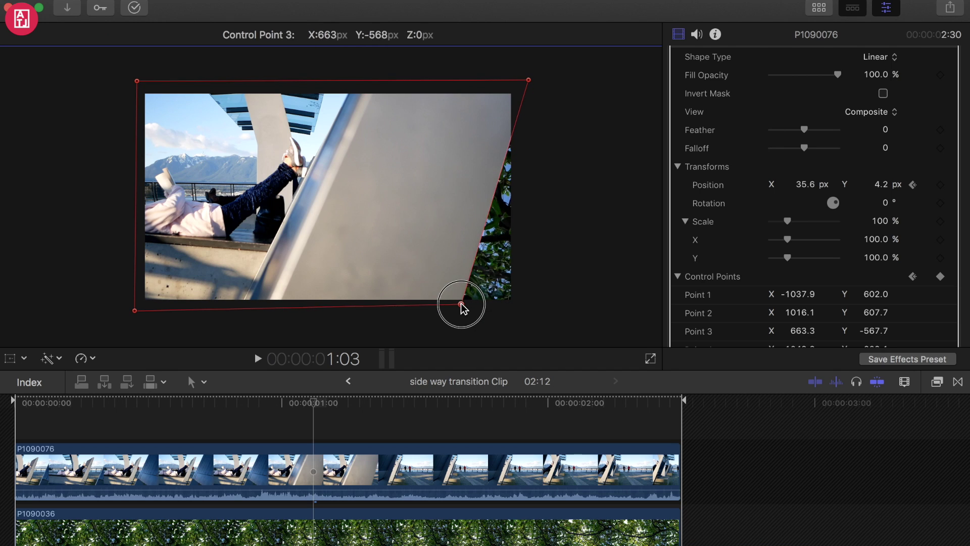
{"action": "key", "text": "Left"}
{"action": "key", "text": "Left"}
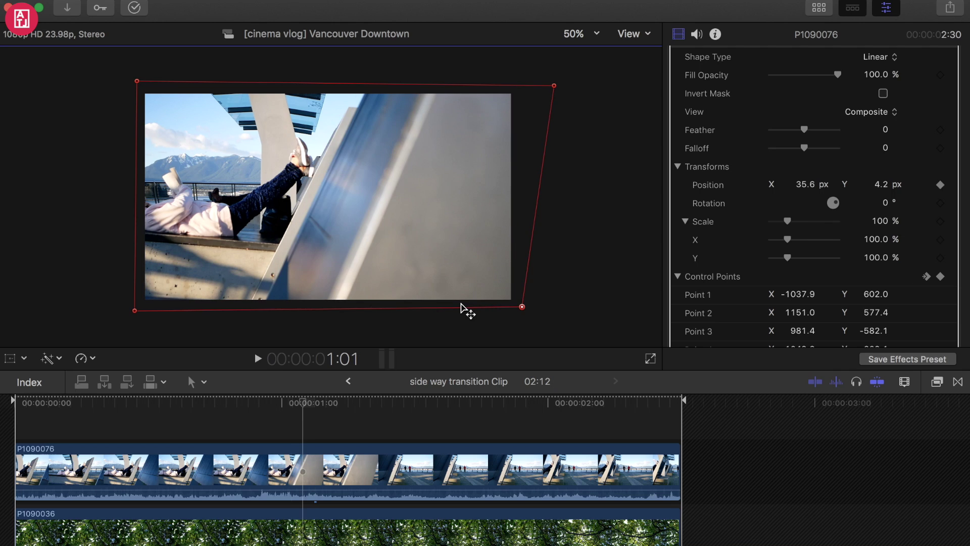
- Advance a few frames and drag both right mask corners further left
{"action": "key", "text": "Right"}
{"action": "key", "text": "Right"}
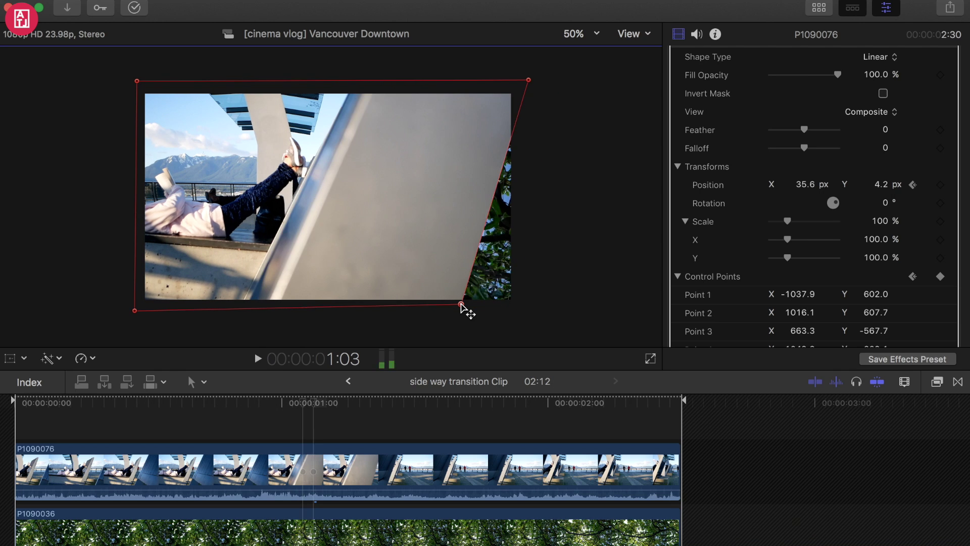
{"action": "key", "text": "Right"}
{"action": "left_click_drag", "start_coordinate": [462, 305], "coordinate": [434, 313]}
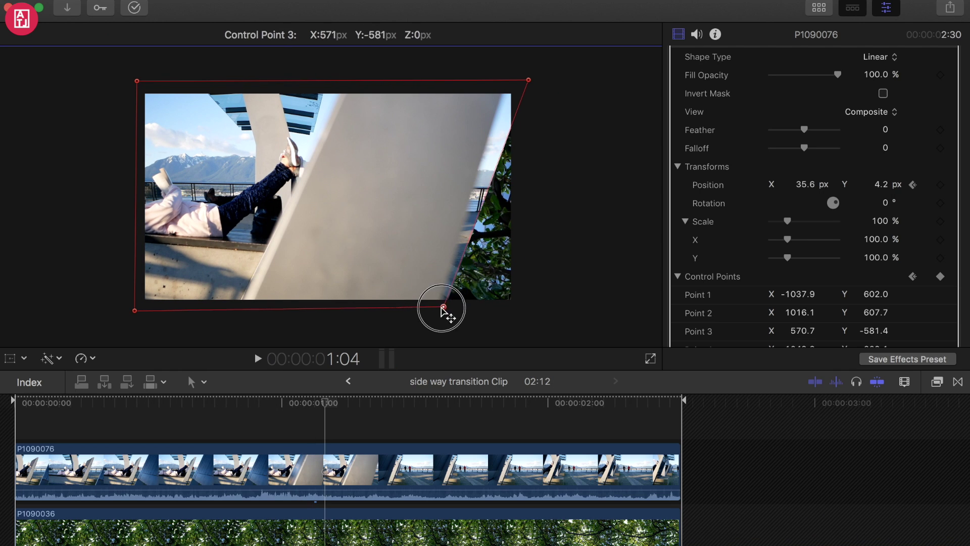
{"action": "left_click_drag", "start_coordinate": [528, 79], "coordinate": [504, 81]}
{"action": "key", "text": "Right"}
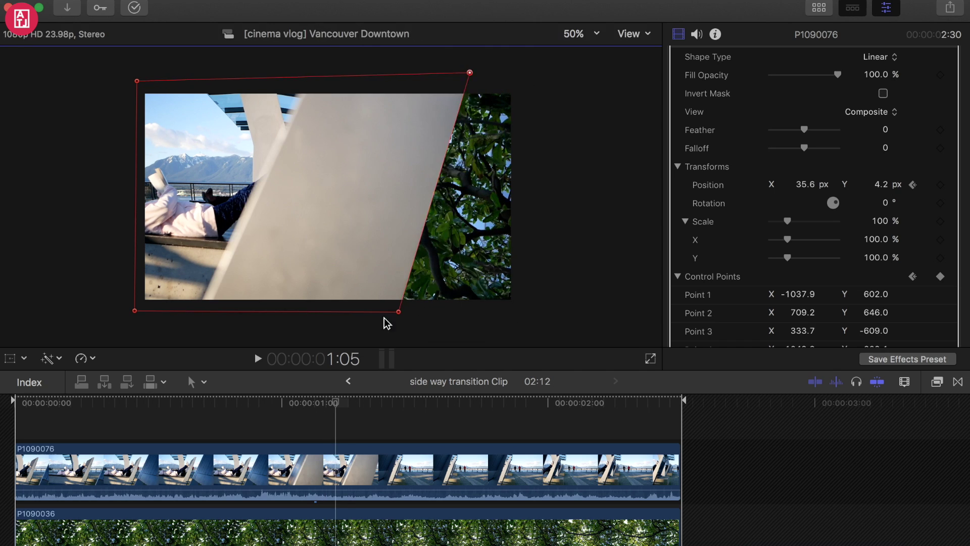
{"action": "left_click_drag", "start_coordinate": [398, 310], "coordinate": [379, 310]}
{"action": "key", "text": "Right"}
{"action": "left_click_drag", "start_coordinate": [469, 73], "coordinate": [377, 79]}
- Keep stepping forward, moving the mask corners left to reveal more trees
{"action": "key", "text": "Right"}
{"action": "key", "text": "Left"}
{"action": "key", "text": "Right"}
{"action": "key", "text": "Right"}
{"action": "left_click_drag", "start_coordinate": [334, 312], "coordinate": [267, 311]}
{"action": "key", "text": "Right"}
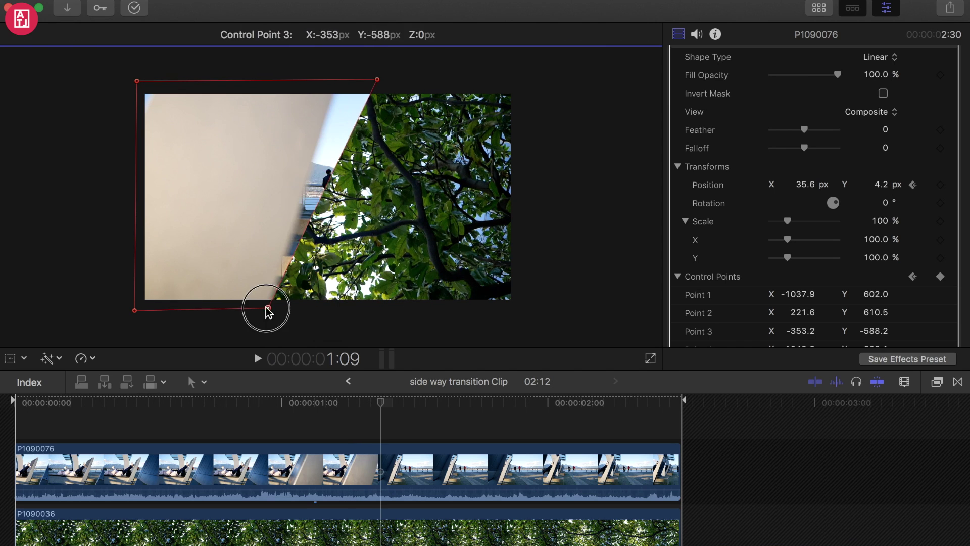
{"action": "key", "text": "Right"}
{"action": "left_click_drag", "start_coordinate": [376, 79], "coordinate": [340, 81]}
{"action": "left_click_drag", "start_coordinate": [261, 310], "coordinate": [194, 306]}
- Push the mask corners past the left edge so the mask leaves the picture by 1:15
{"action": "key", "text": "Right"}
{"action": "left_click_drag", "start_coordinate": [313, 81], "coordinate": [234, 80]}
{"action": "key", "text": "Right"}
{"action": "left_click_drag", "start_coordinate": [194, 306], "coordinate": [96, 310]}
{"action": "left_click_drag", "start_coordinate": [234, 81], "coordinate": [122, 82]}
{"action": "key", "text": "Right"}
{"action": "key", "text": "Right"}
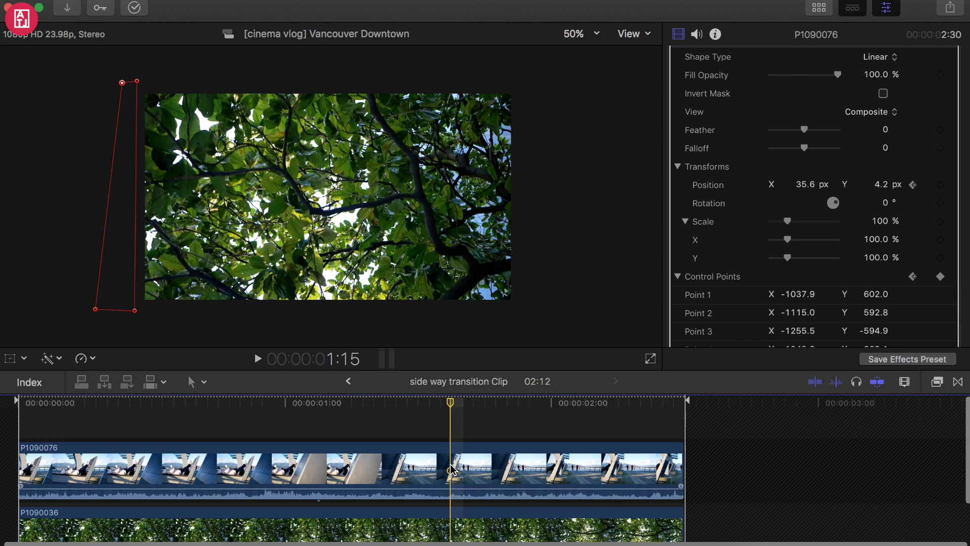
{"action": "left_click", "coordinate": [24, 431]}
{"action": "key", "text": "super+minus"}
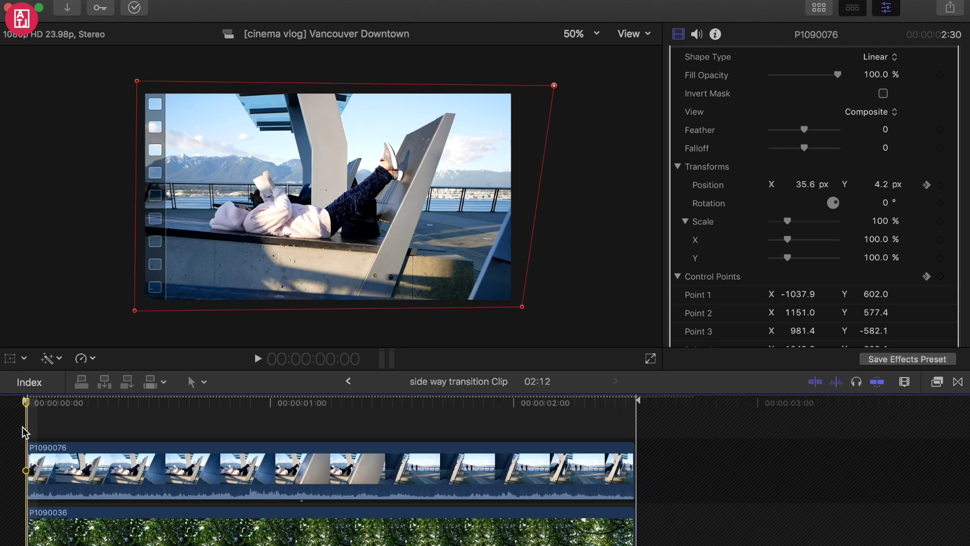
{"action": "key", "text": "space"}
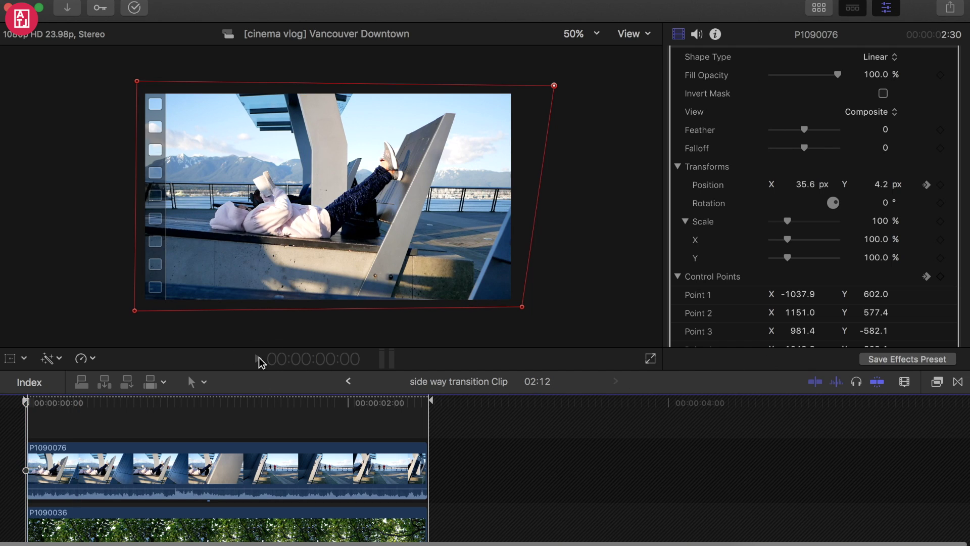
{"action": "left_click", "coordinate": [259, 359]}
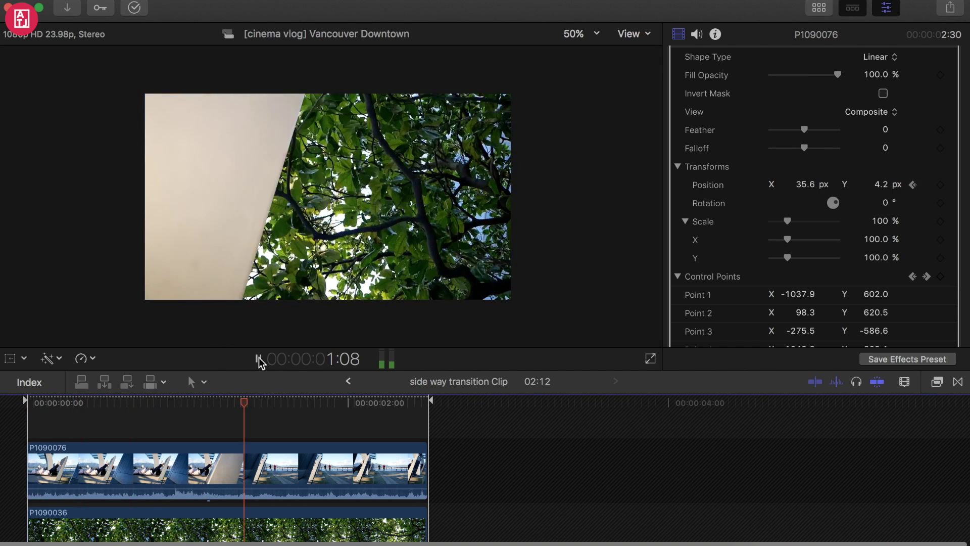
{"action": "left_click", "coordinate": [259, 357]}
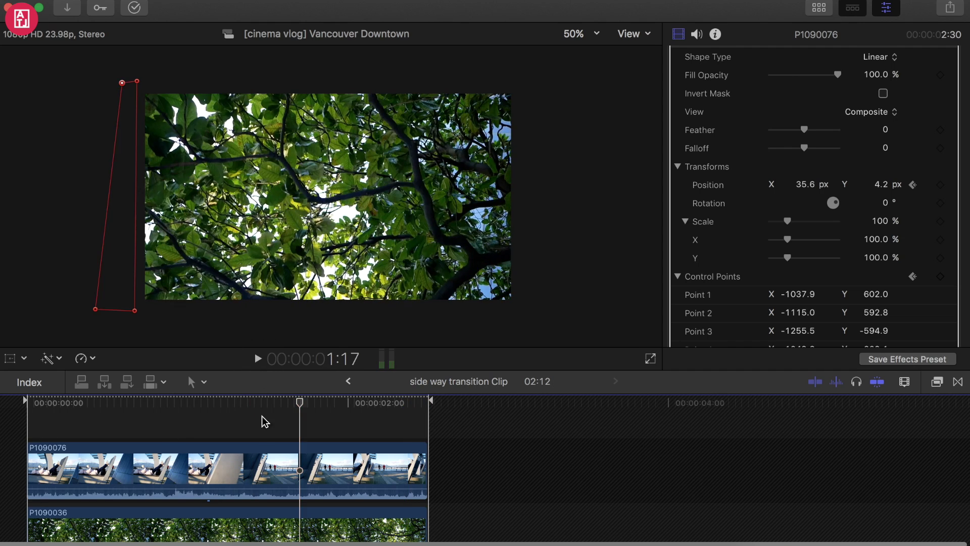
{"action": "scroll", "coordinate": [262, 424], "scroll_direction": "down", "scroll_amount": 3}
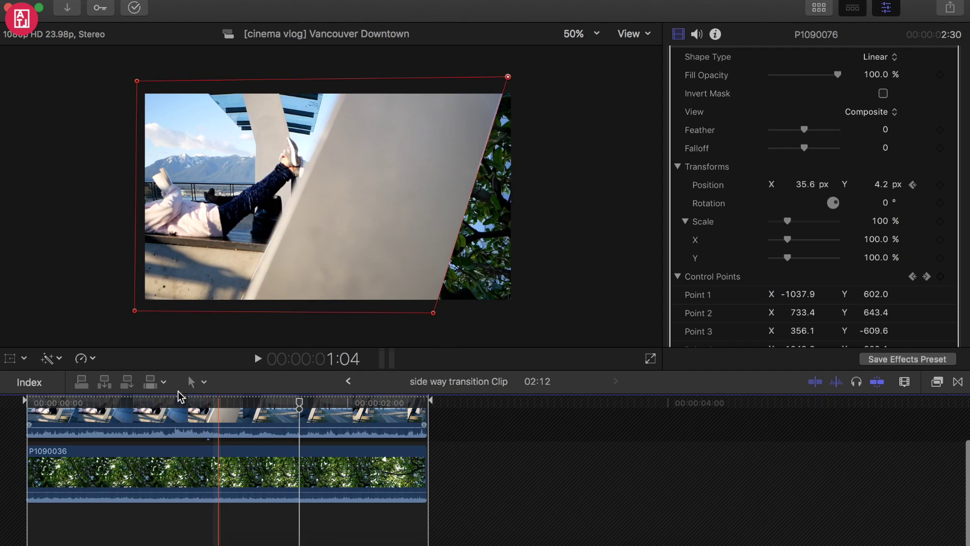
{"action": "left_click", "coordinate": [345, 385]}
{"action": "scroll", "coordinate": [265, 504], "scroll_direction": "down", "scroll_amount": 3}
- Select Wind 6, reopen the side way transition Clip compound clip, and play it from the start
{"action": "left_click", "coordinate": [173, 489]}
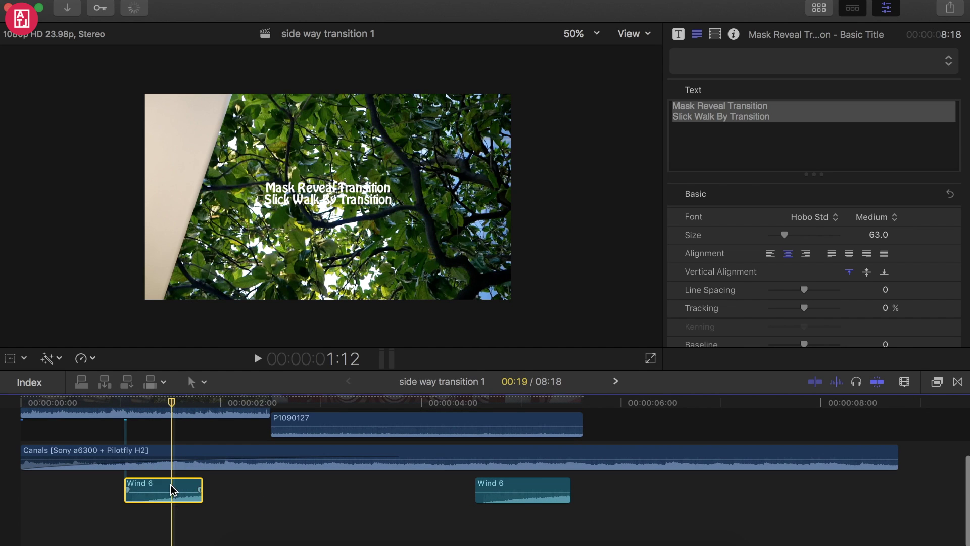
{"action": "scroll", "coordinate": [173, 414], "scroll_direction": "up", "scroll_amount": 2}
{"action": "double_click", "coordinate": [177, 448]}
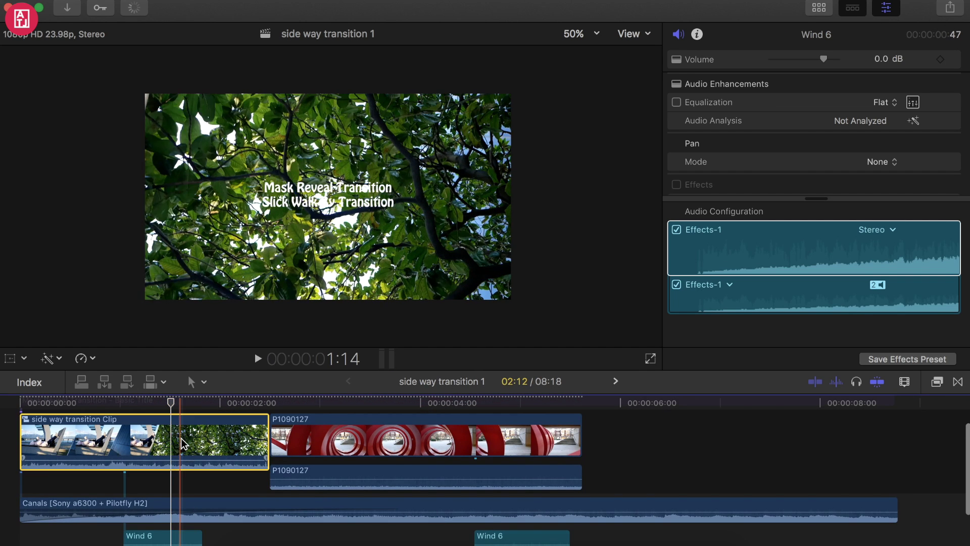
{"action": "scroll", "coordinate": [137, 524], "scroll_direction": "down", "scroll_amount": 2}
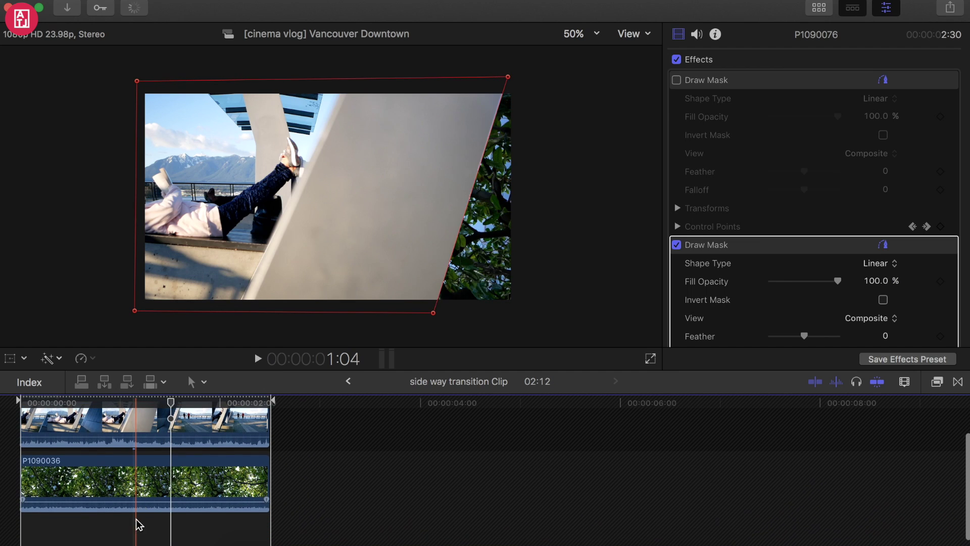
{"action": "left_click", "coordinate": [37, 530]}
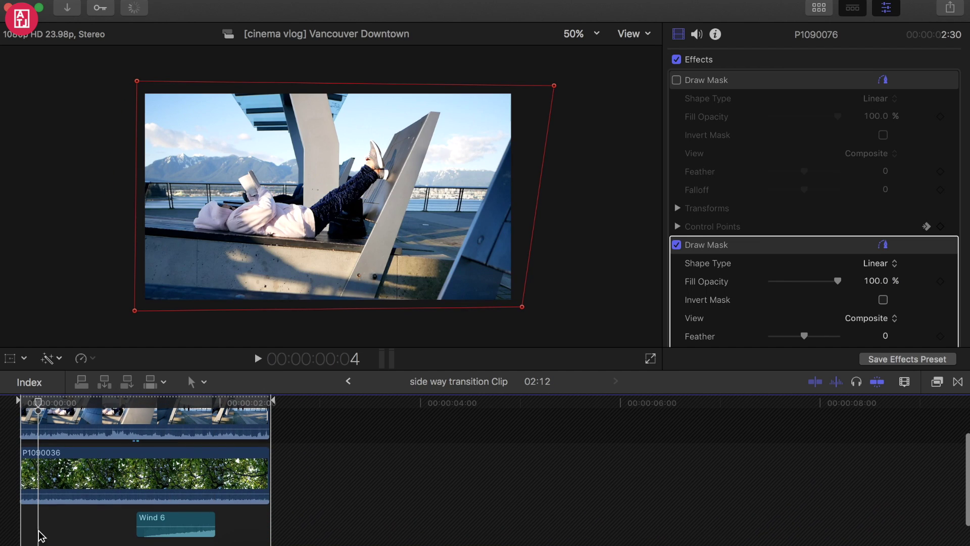
{"action": "left_click", "coordinate": [261, 361]}
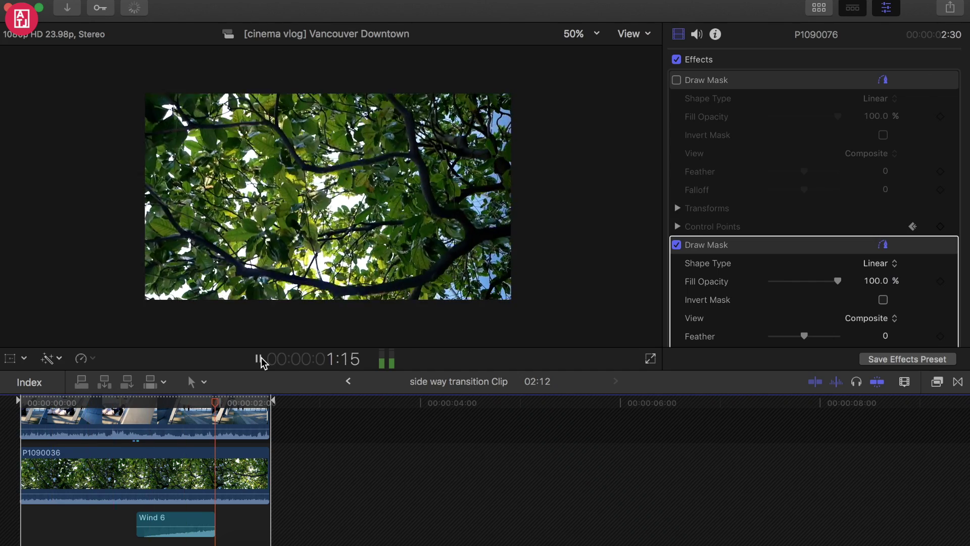
- Move Wind 6 slightly earlier, pause playback, and select the top clip to show its mask
{"action": "left_click_drag", "start_coordinate": [179, 521], "coordinate": [155, 522]}
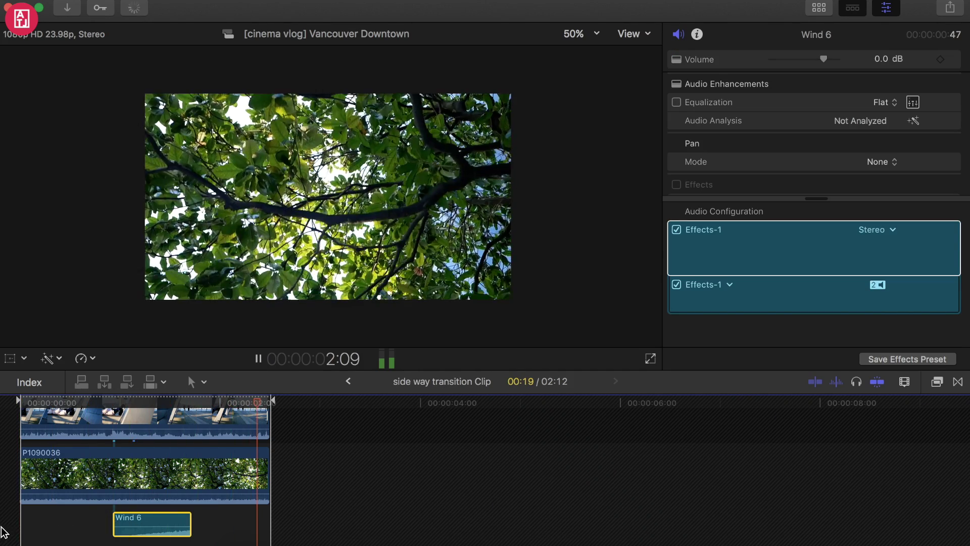
{"action": "left_click", "coordinate": [65, 509]}
{"action": "left_click", "coordinate": [262, 361]}
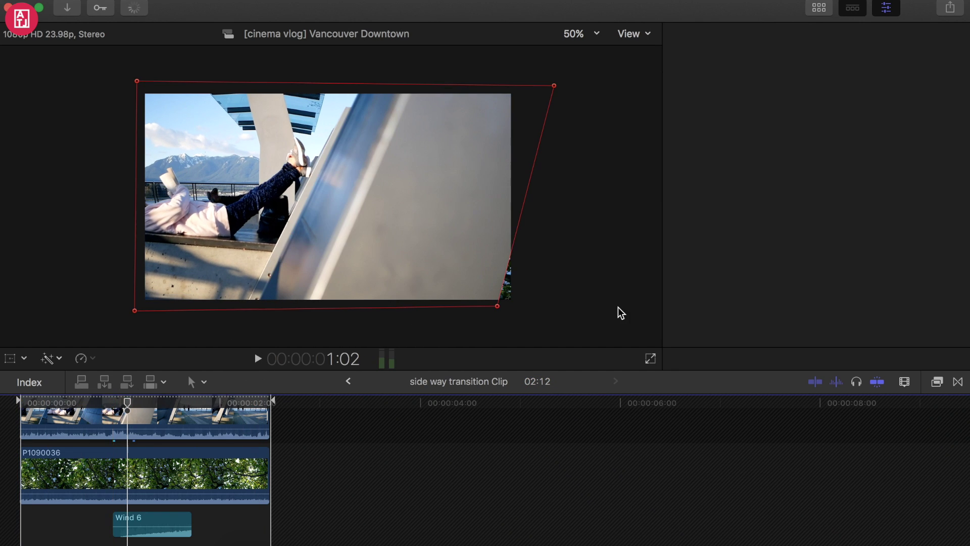
{"action": "left_click", "coordinate": [260, 416]}
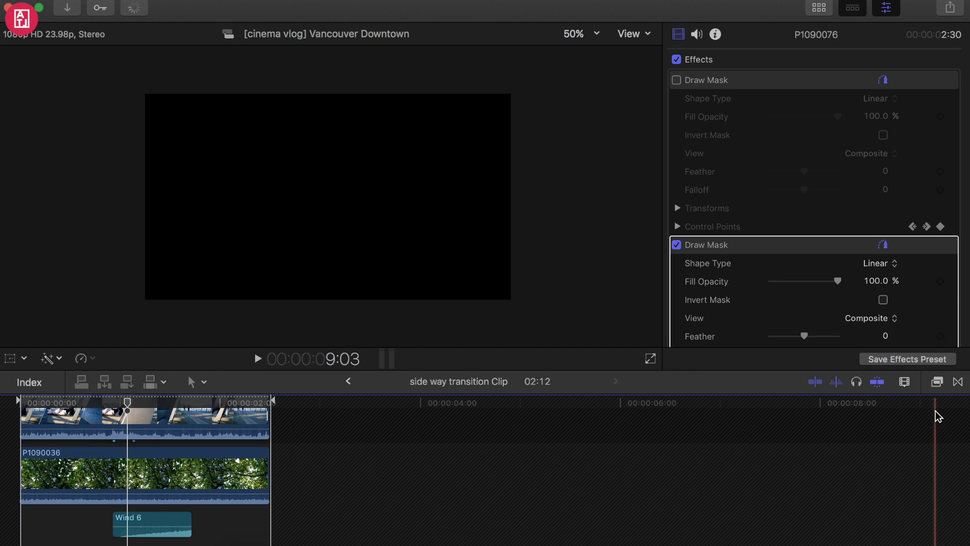
{"action": "scroll", "coordinate": [801, 278], "scroll_direction": "down", "scroll_amount": 3}
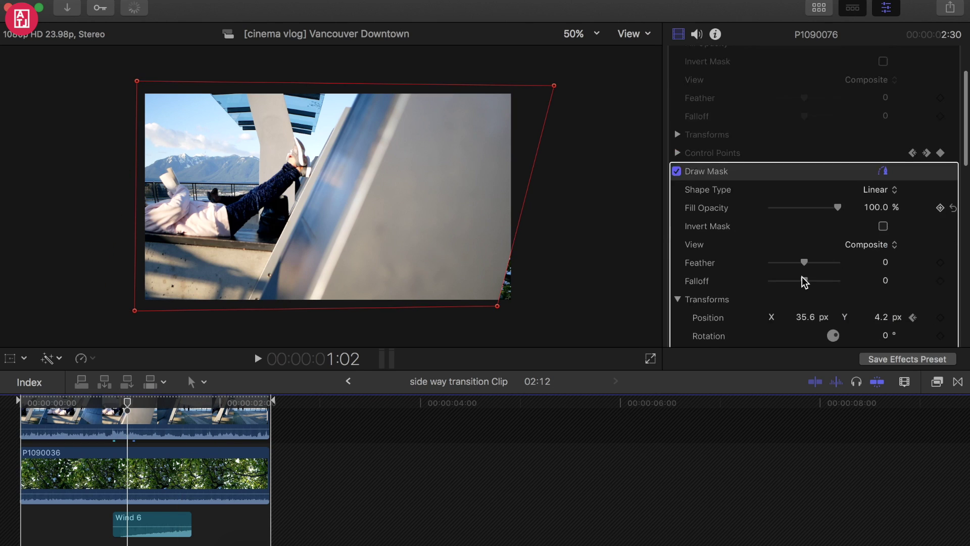
{"action": "scroll", "coordinate": [801, 277], "scroll_direction": "down", "scroll_amount": 2}
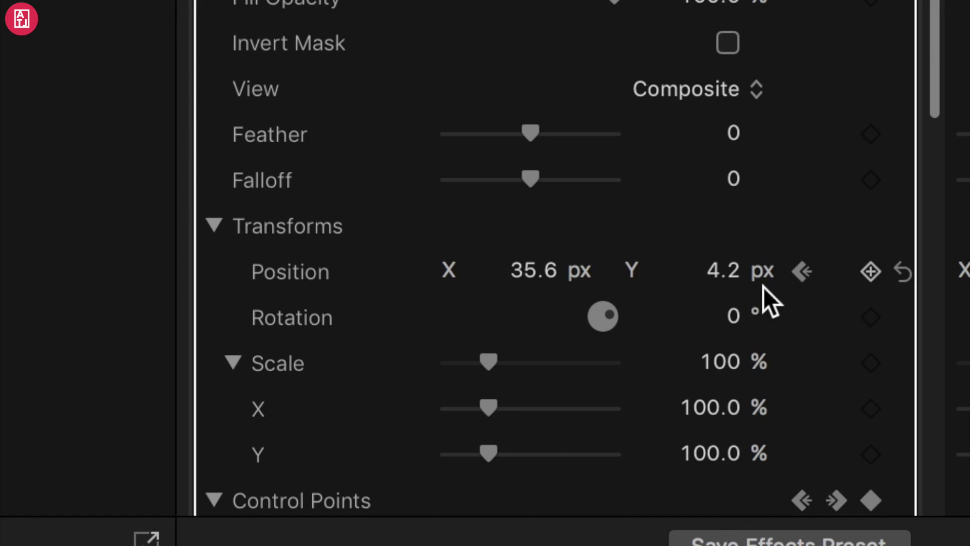
{"action": "scroll", "coordinate": [874, 275], "scroll_direction": "down", "scroll_amount": 1}
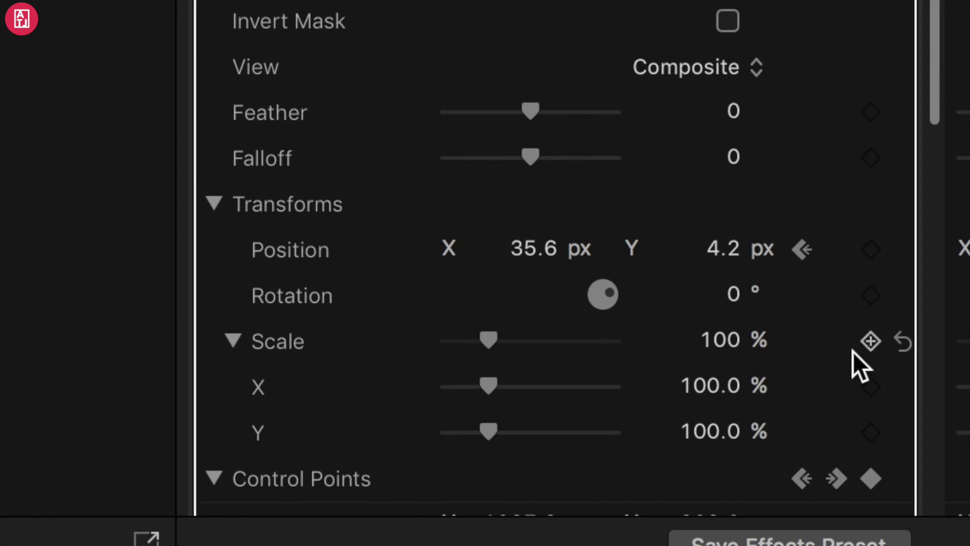
{"action": "scroll", "coordinate": [854, 361], "scroll_direction": "down", "scroll_amount": 2}
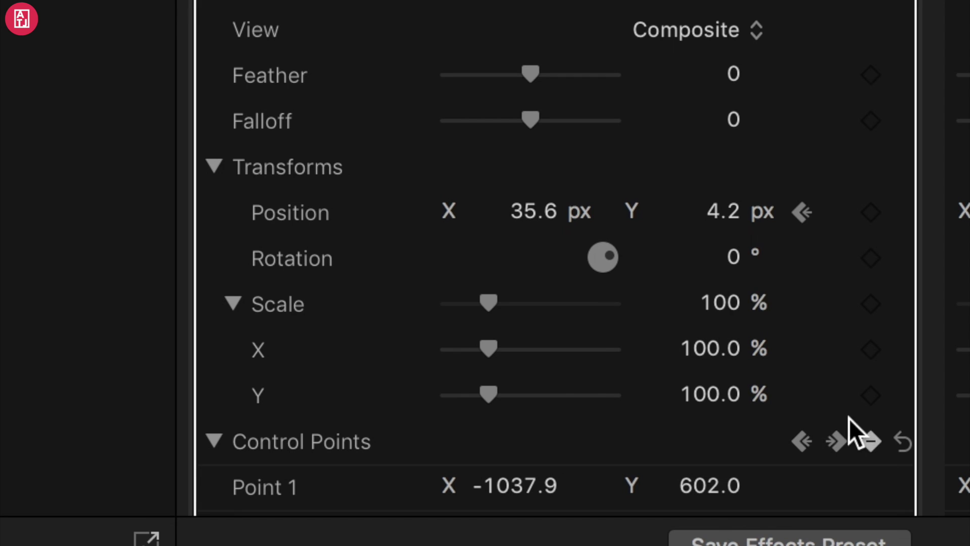